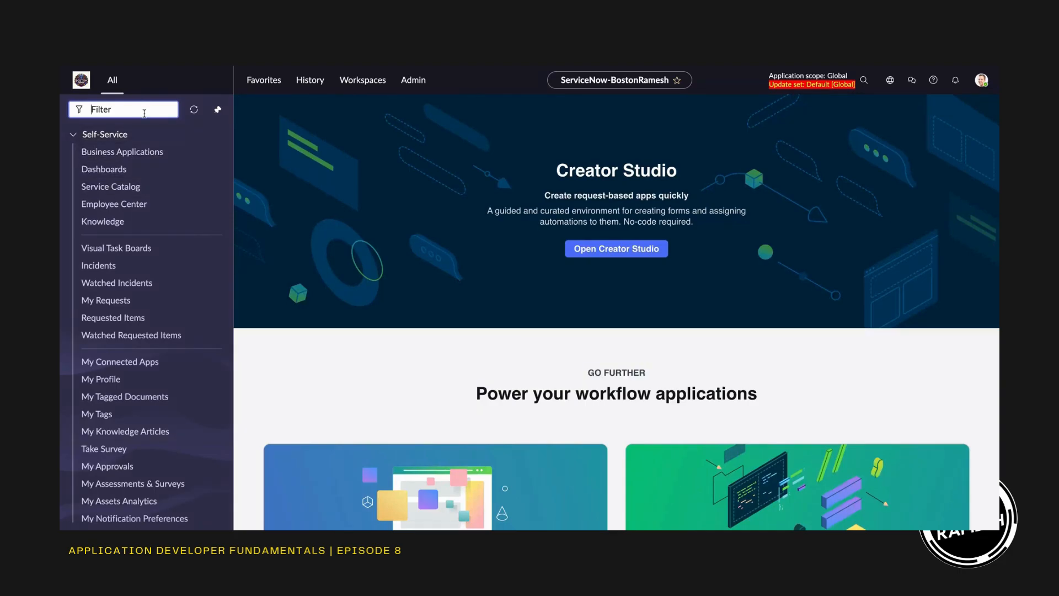
Look up the Process Automation modules in the application navigator, and clear the filter.
type("proces")
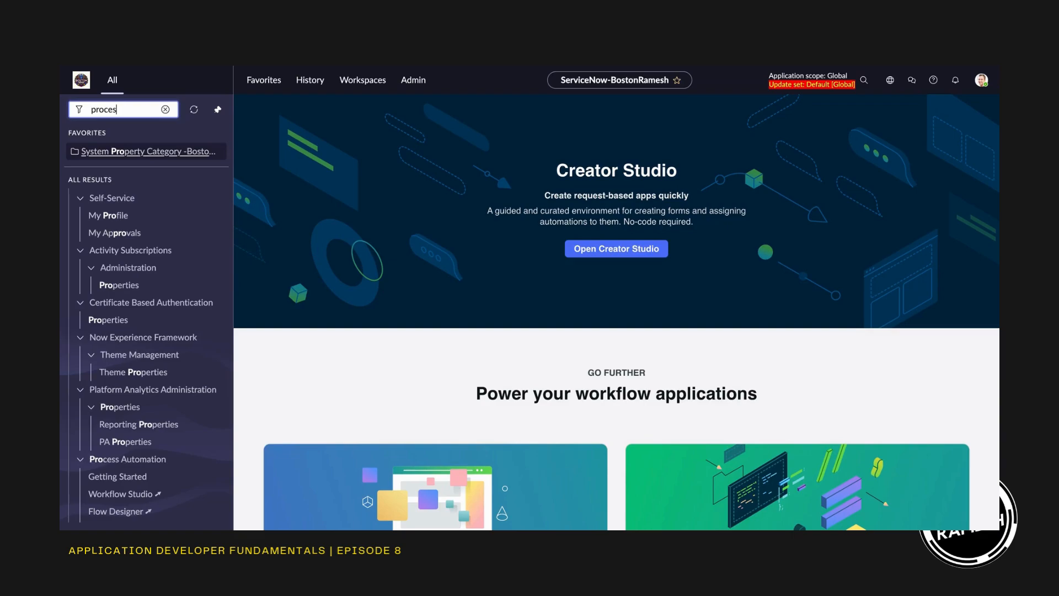
type("s automat")
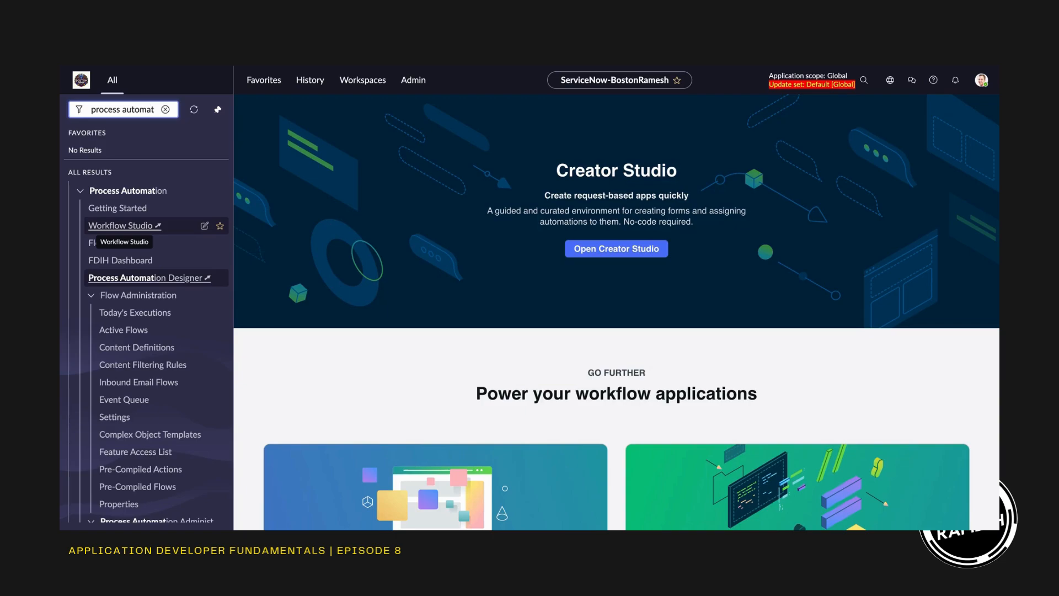
left_click(165, 109)
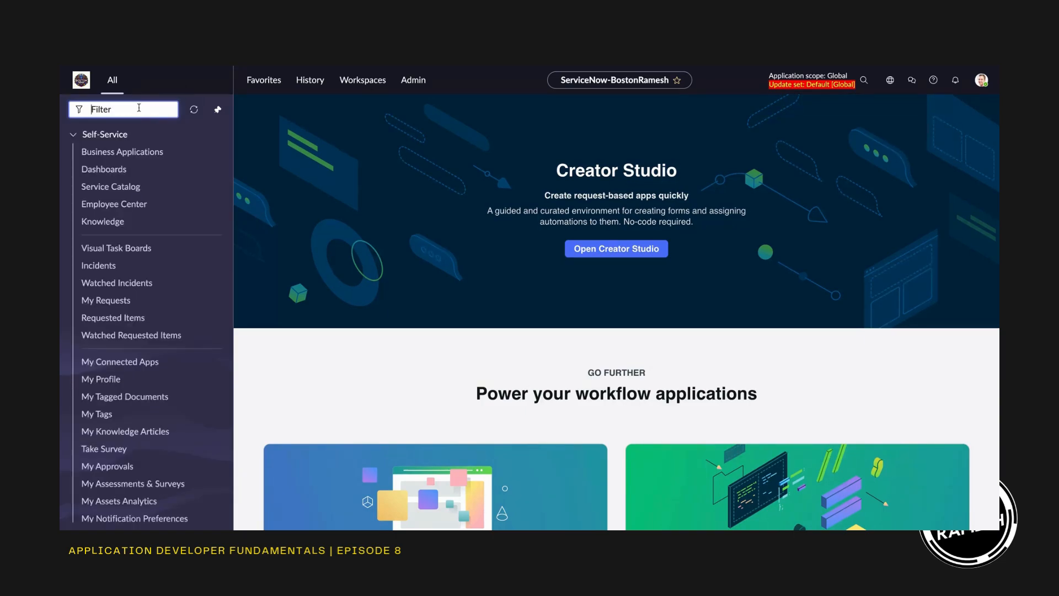
Open the System Diagnostics Stats page and check the instance's build name.
type("stats")
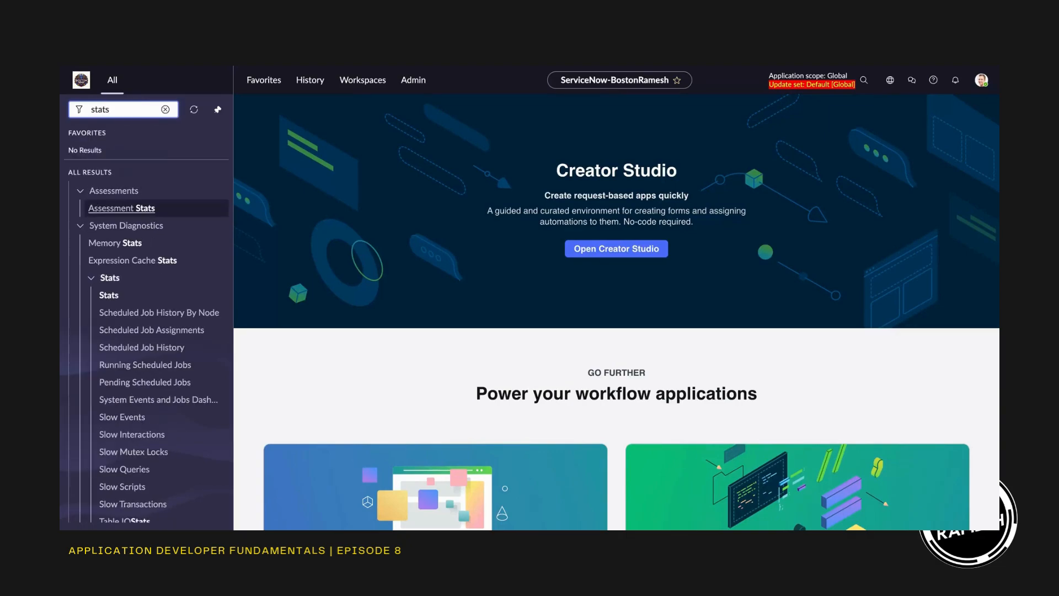
left_click(109, 295)
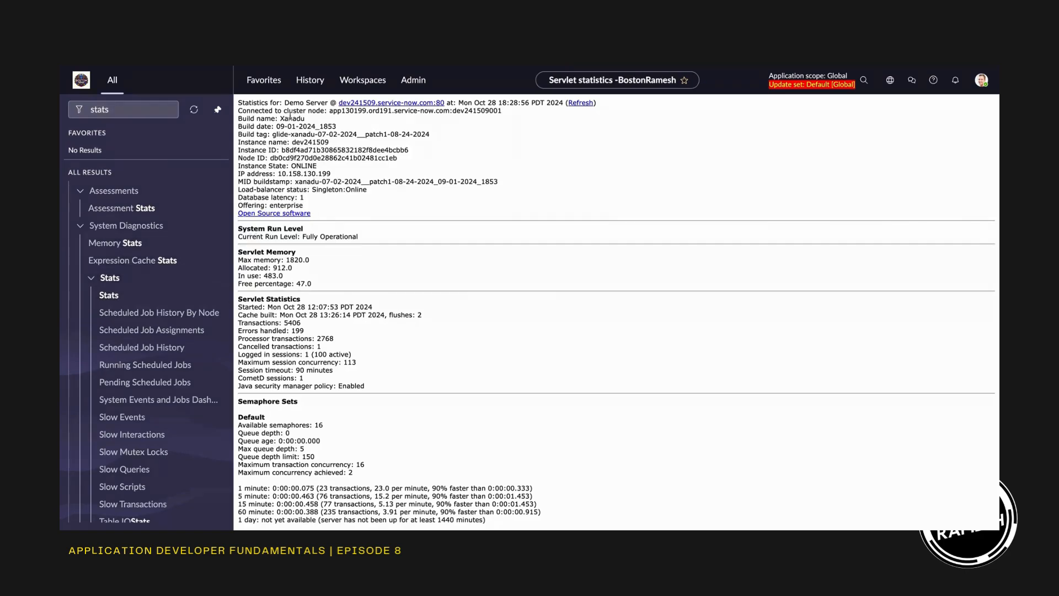
double_click(290, 118)
Filter the navigator for "flow de" and open Flow Designer.
left_click(133, 110)
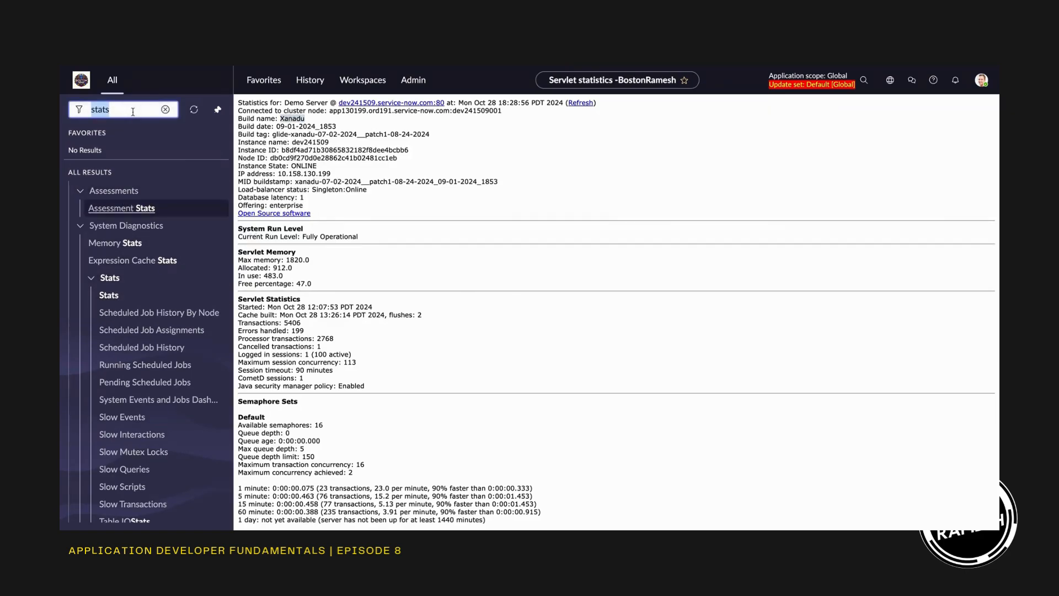
type("pro")
key("BackSpace")
key("BackSpace")
key("BackSpace")
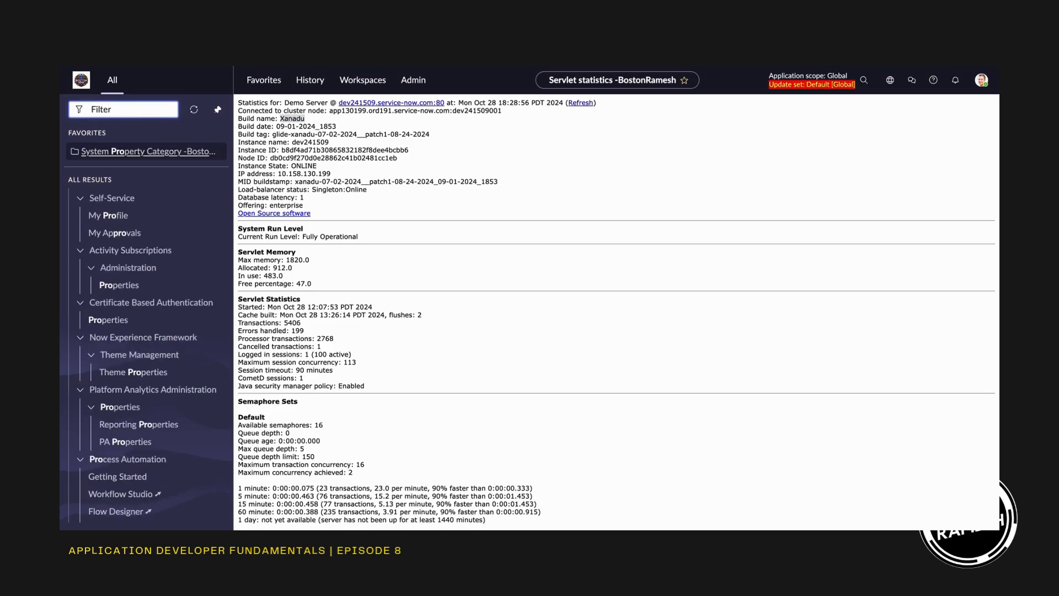
type("flow de")
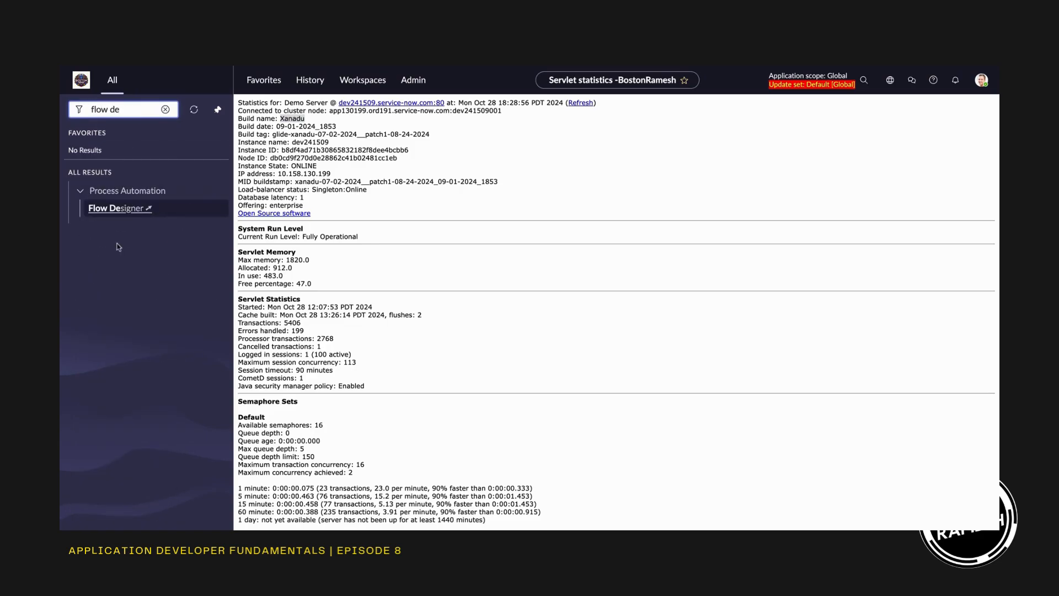
left_click(119, 214)
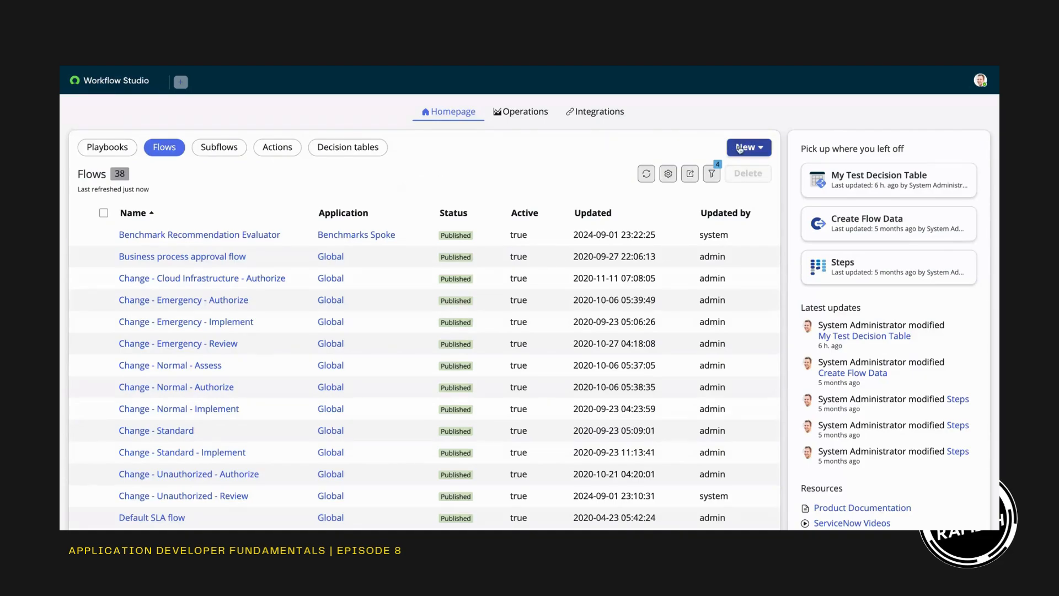
Review the item types that can be created and the list of existing actions, and return to the flows list.
left_click(764, 150)
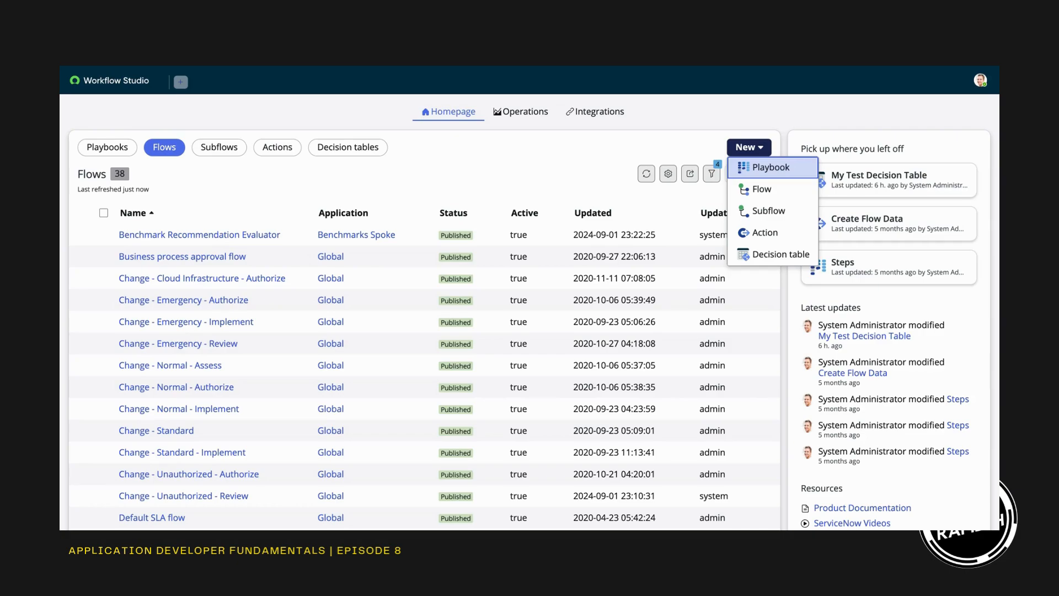
left_click(279, 152)
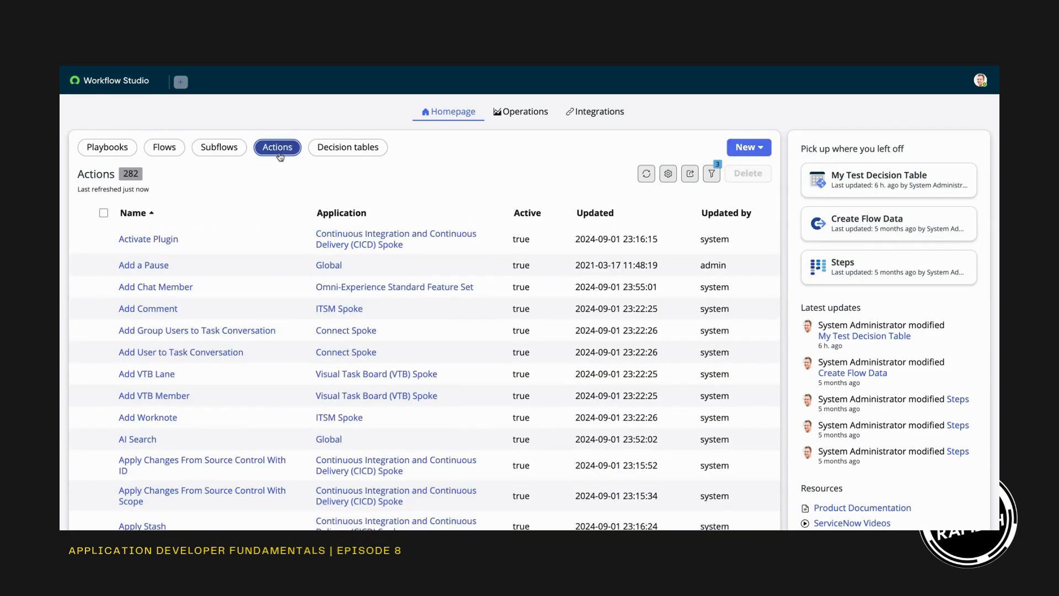
left_click(165, 149)
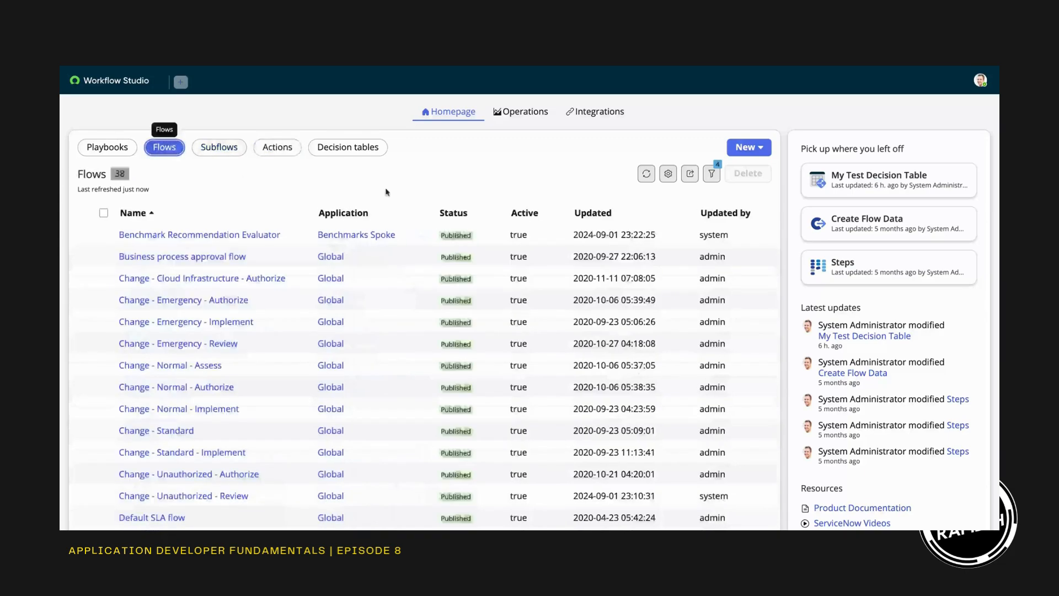
Create a new flow named "BR Flow Test" in the Global application and open it for building.
left_click(762, 153)
left_click(763, 193)
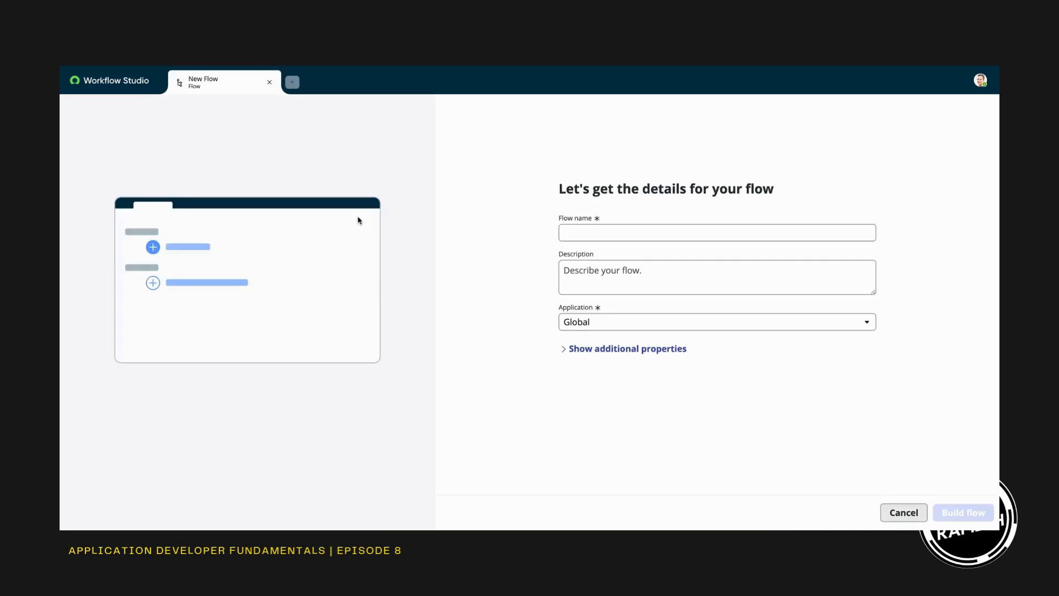
left_click(582, 239)
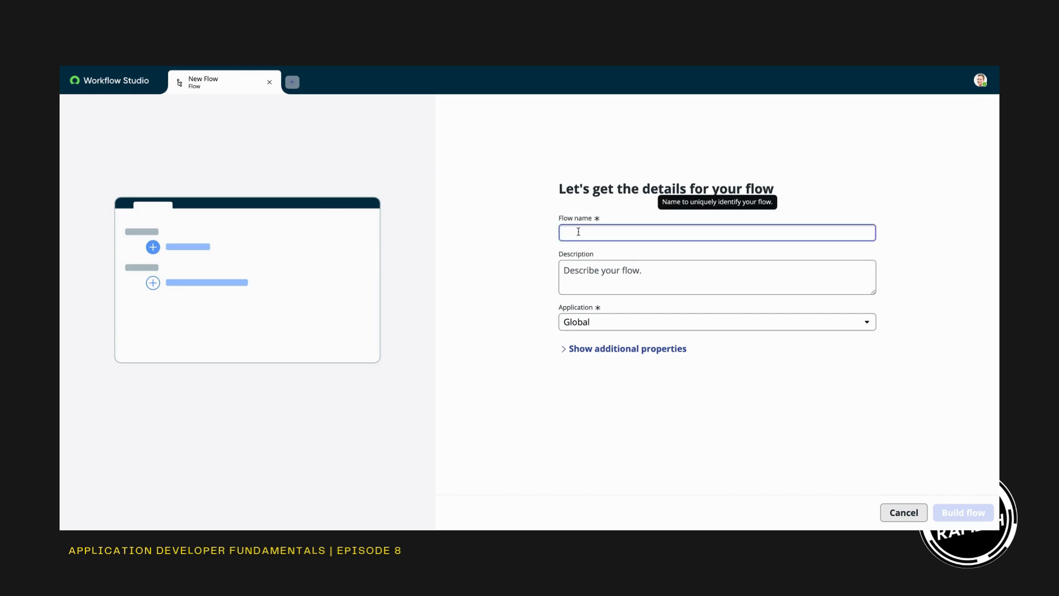
type("BR F")
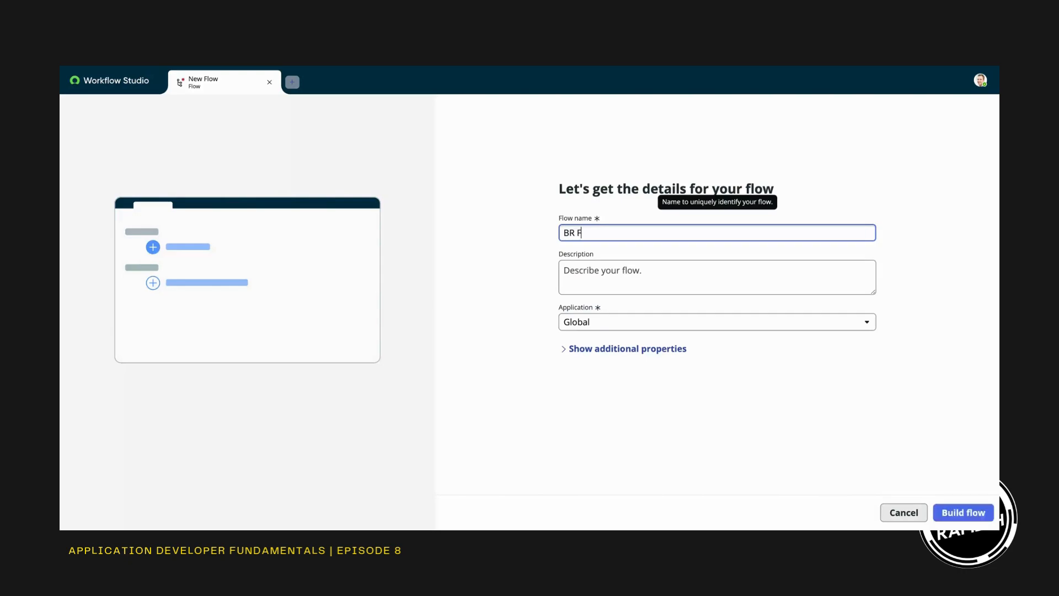
type("low Test")
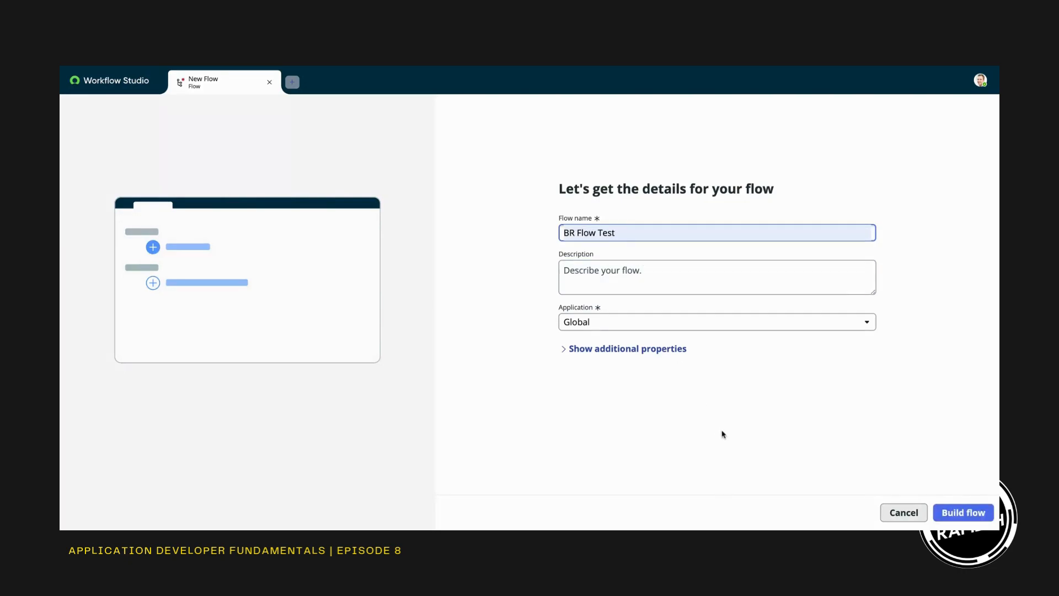
left_click(962, 512)
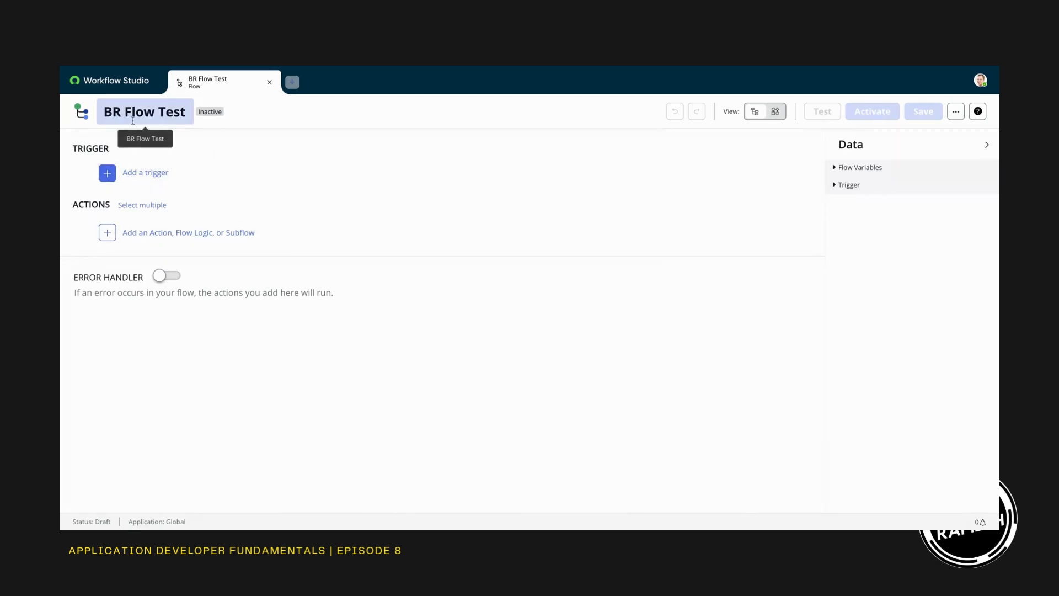
Review the available trigger types and add a record Updated trigger to the flow.
left_click(138, 179)
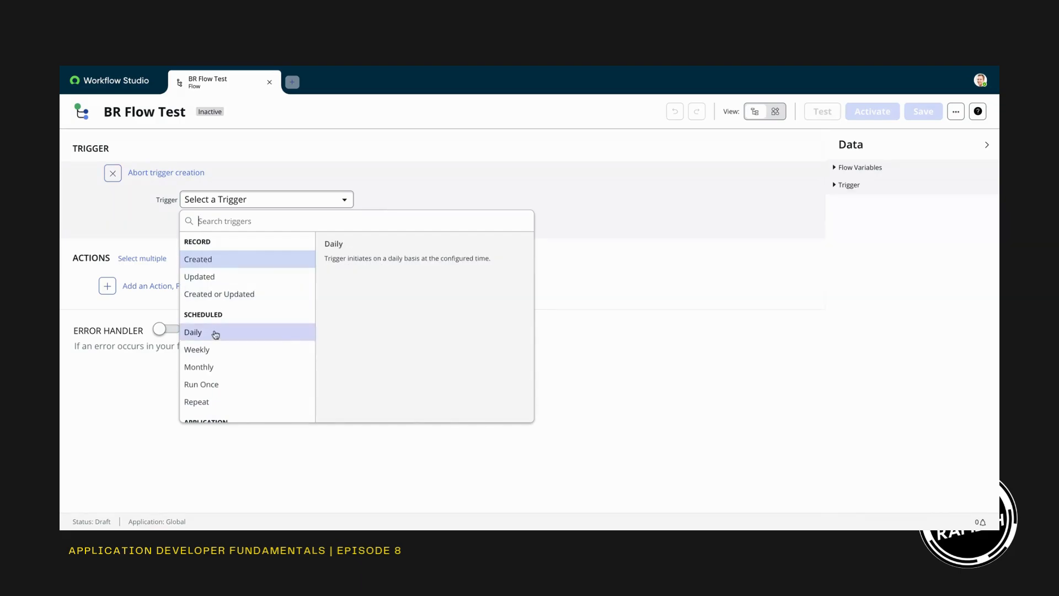
scroll(216, 331, "down", 2)
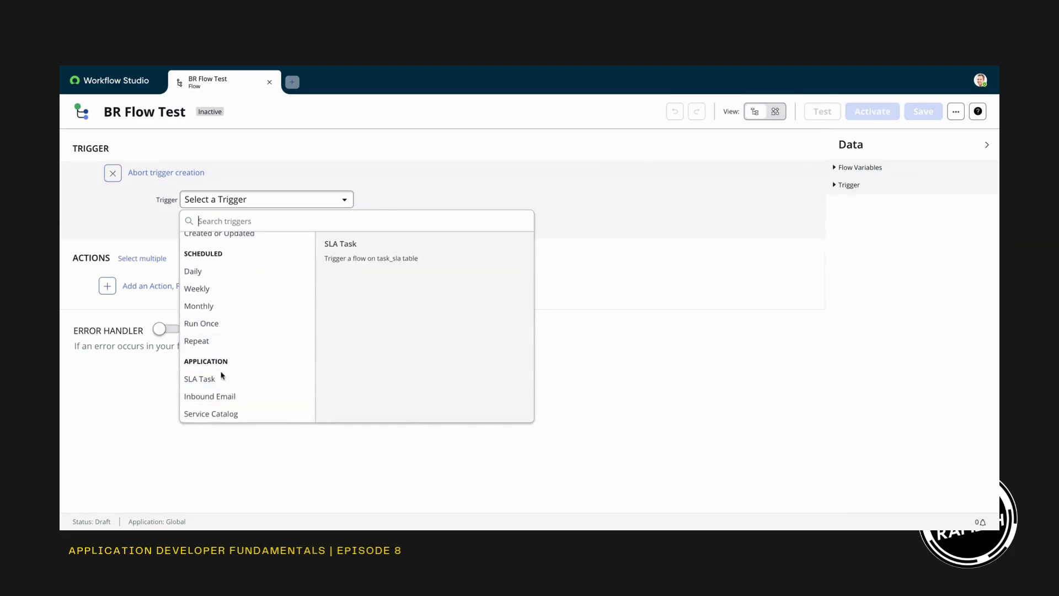
scroll(223, 395, "up", 2)
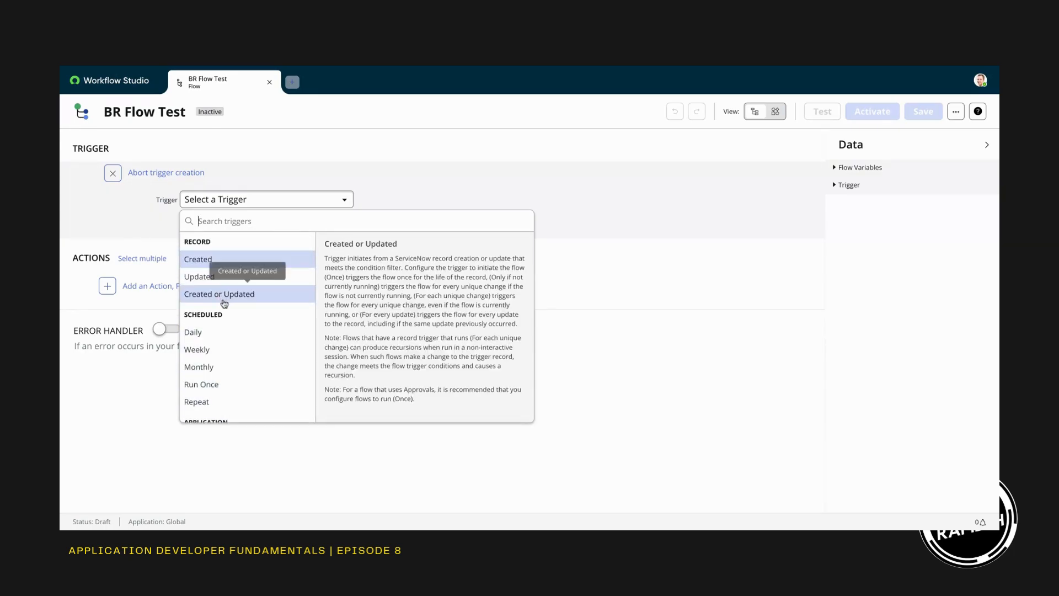
scroll(224, 303, "down", 1)
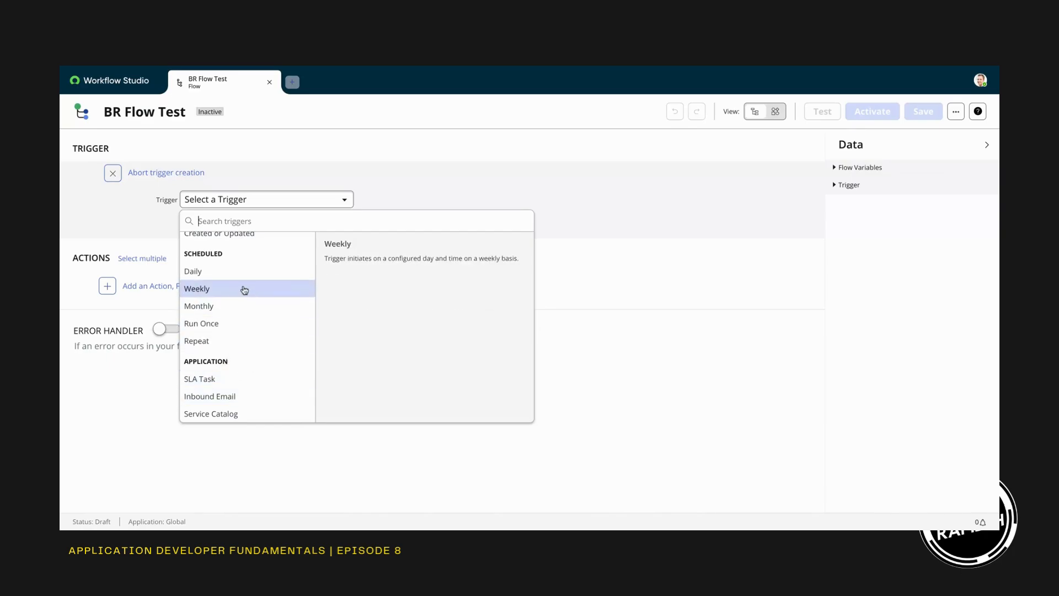
scroll(225, 296, "up", 1)
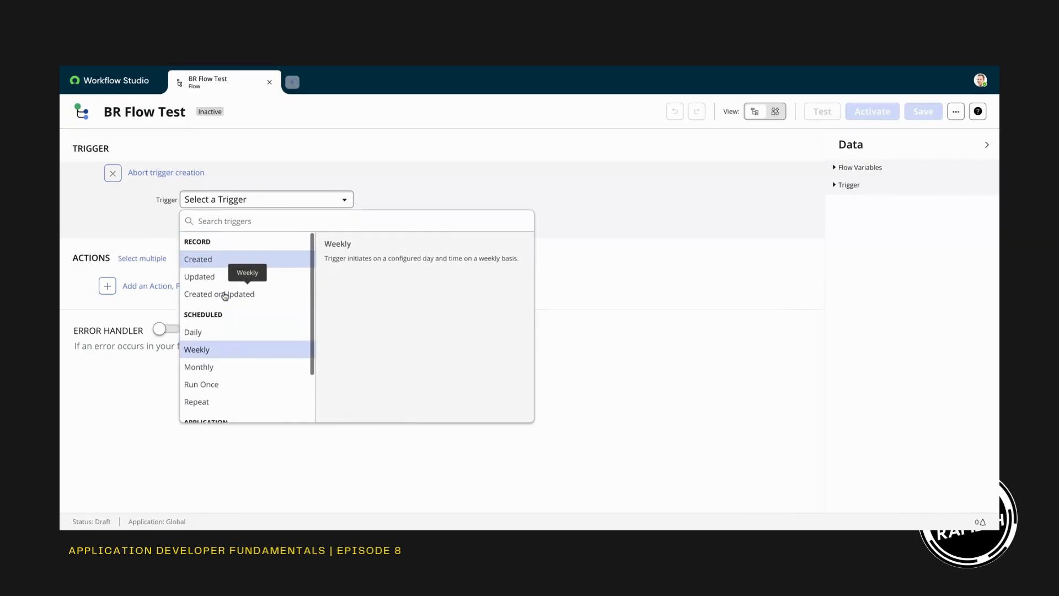
left_click(138, 223)
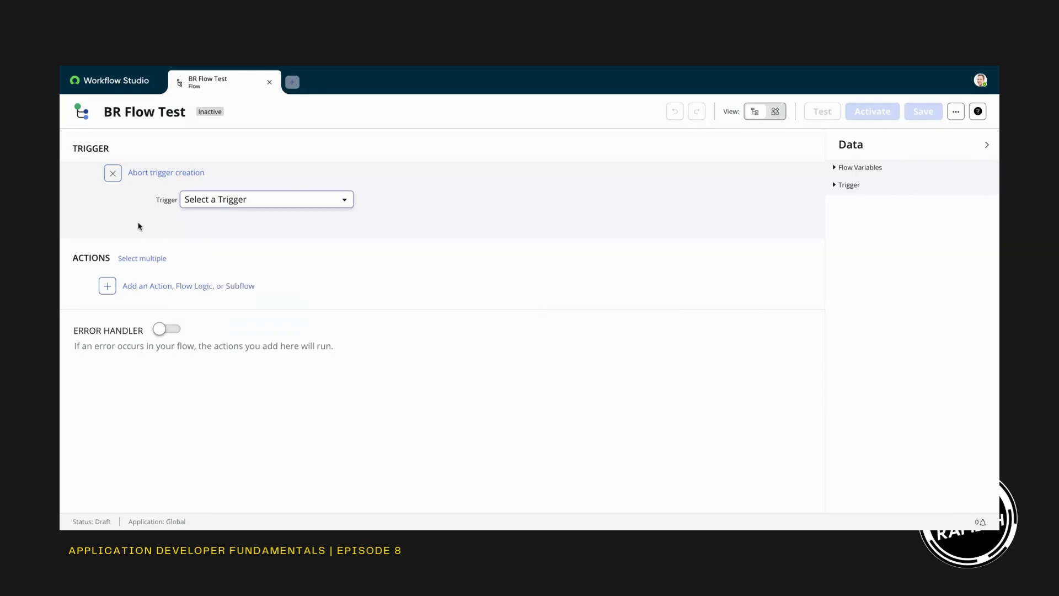
left_click(212, 205)
left_click(232, 276)
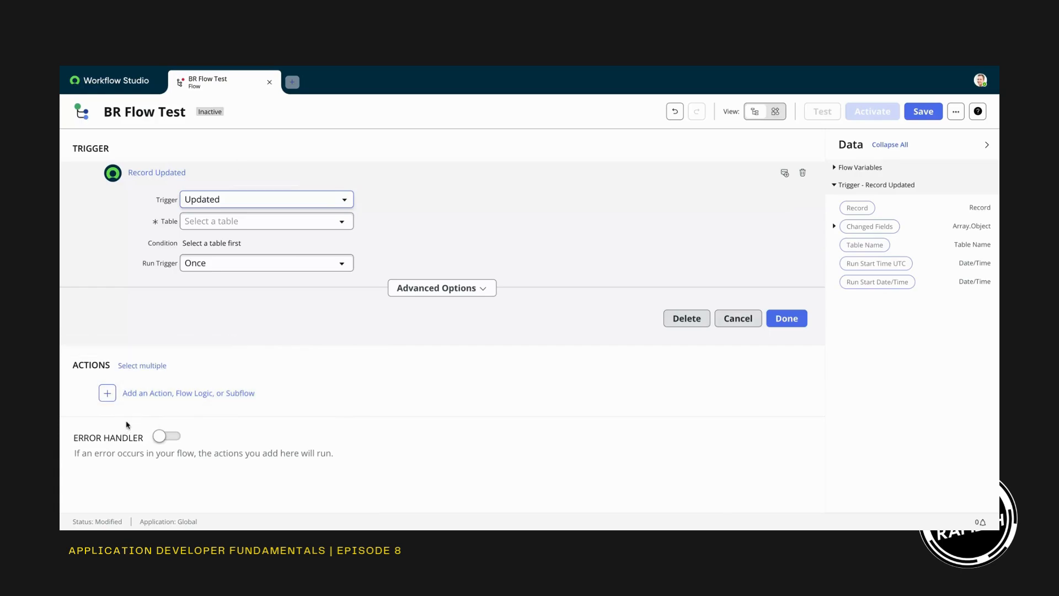
Examine the flow logic and subflow options that can be added under the flow's actions, without adding any.
left_click(107, 393)
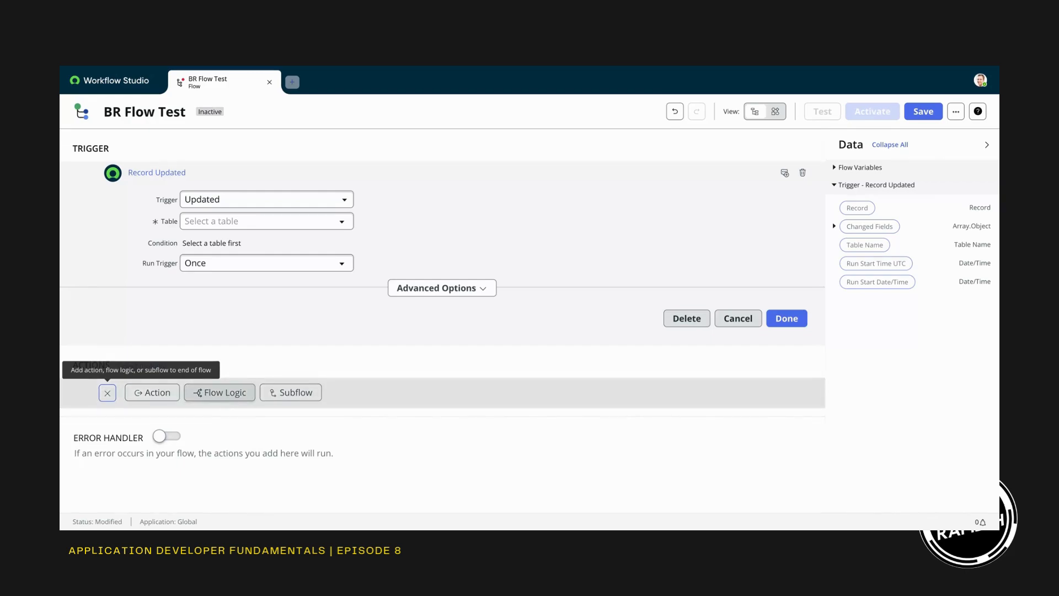
left_click(228, 398)
scroll(303, 439, "down", 5)
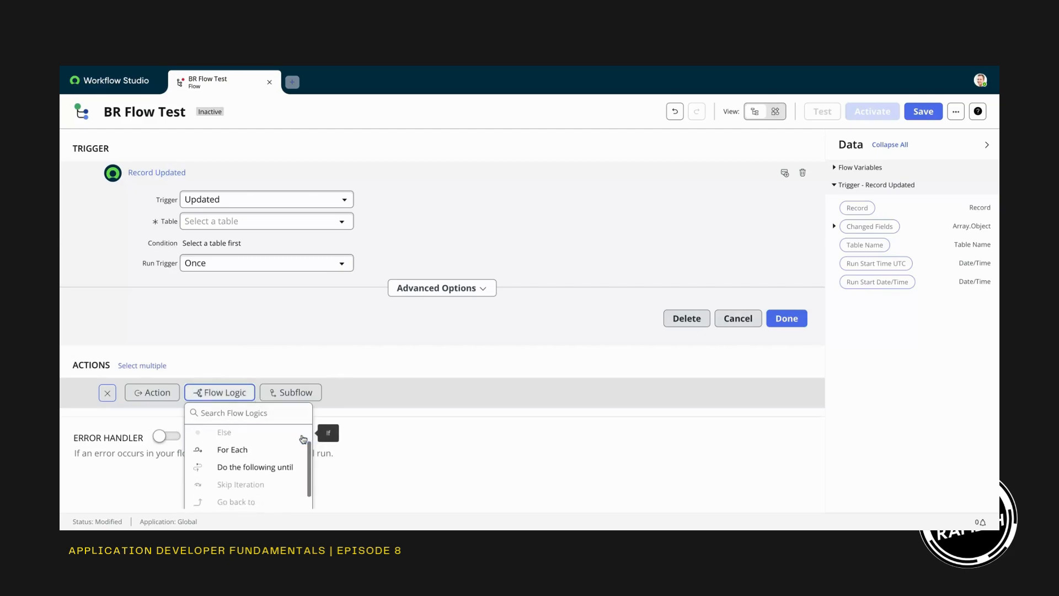
scroll(303, 441, "down", 1)
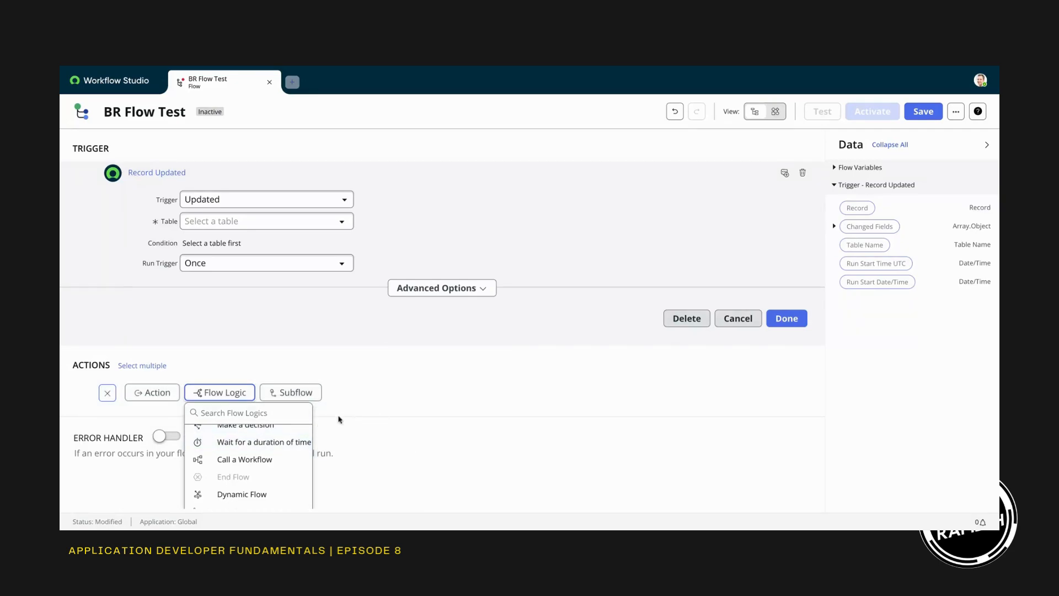
left_click(294, 396)
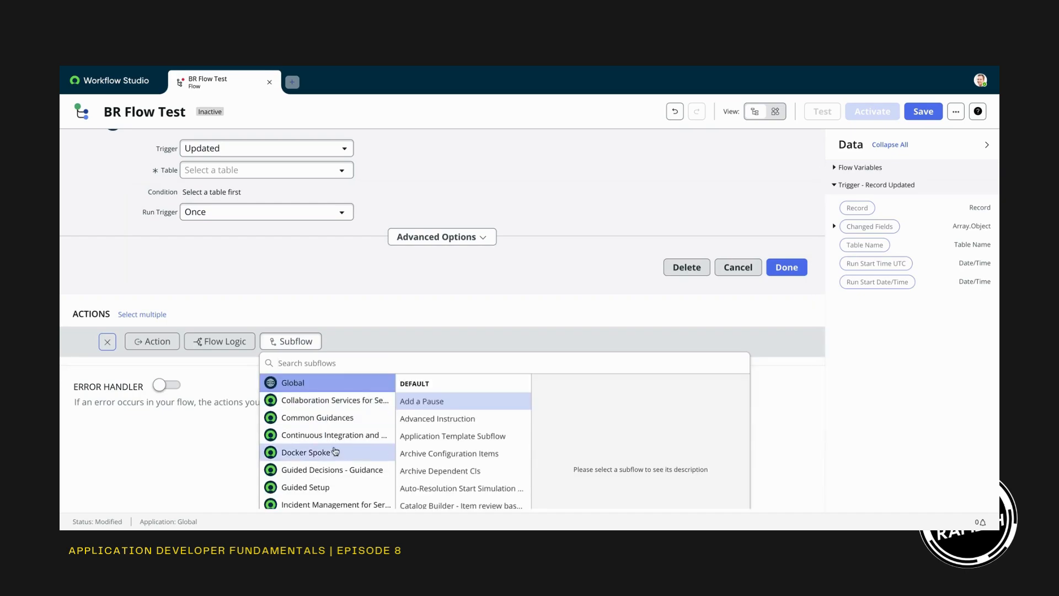
scroll(333, 449, "down", 1)
scroll(335, 452, "down", 3)
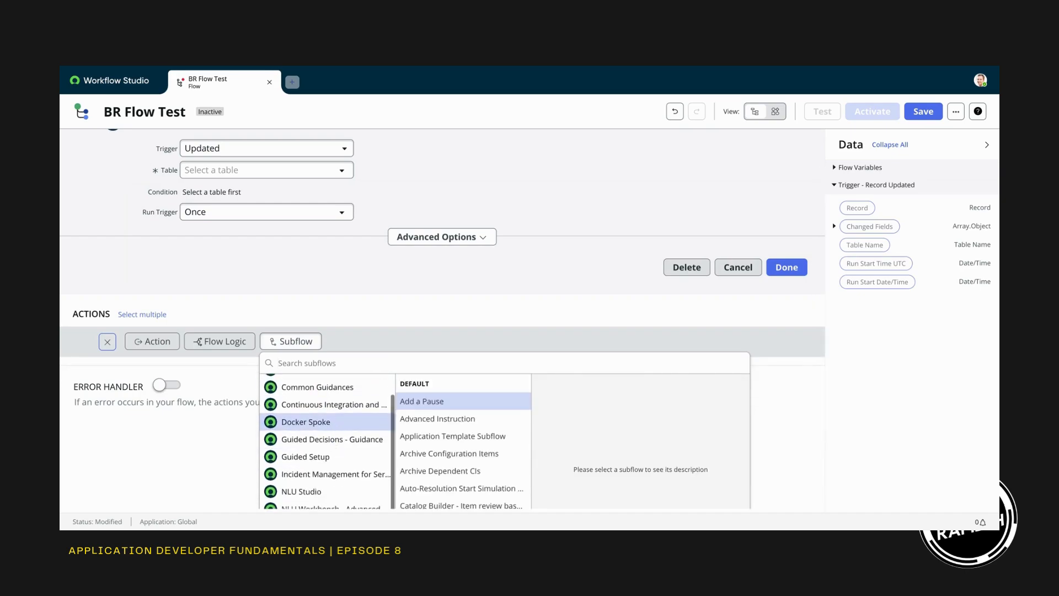
scroll(331, 448, "down", 1)
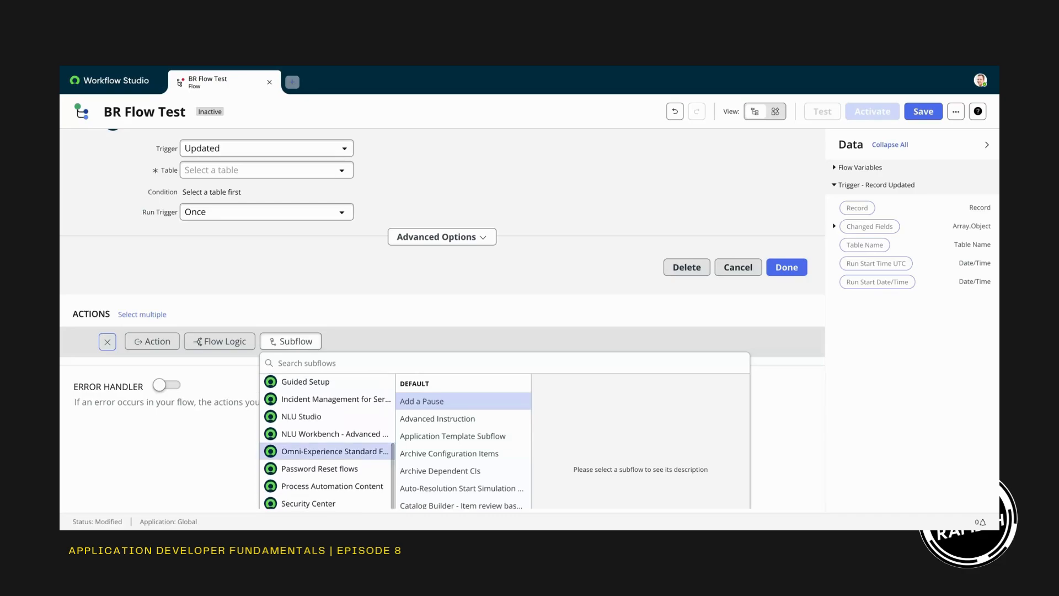
scroll(331, 448, "up", 4)
scroll(331, 414, "up", 1)
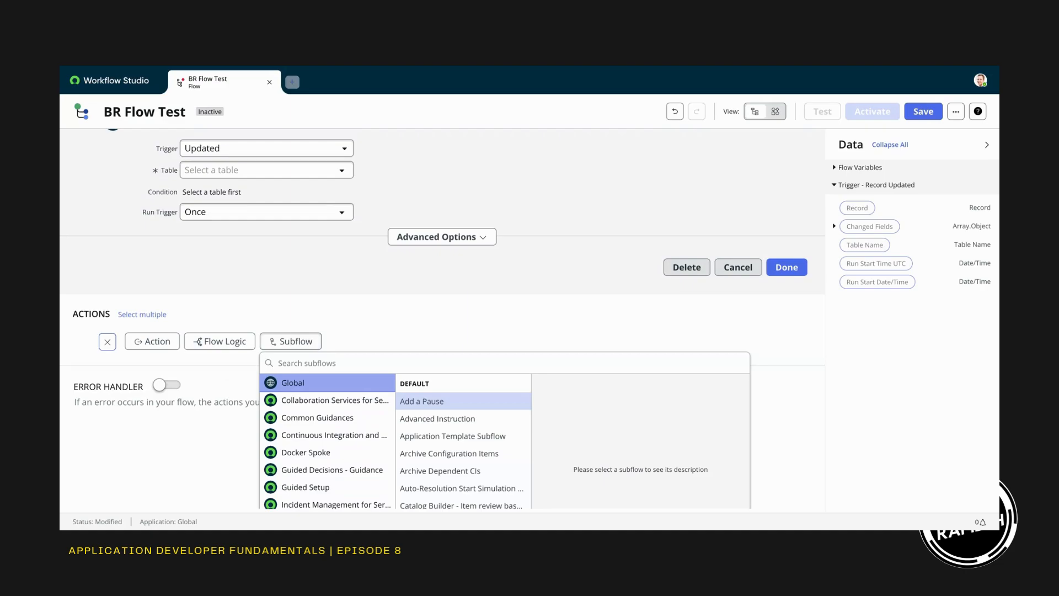
left_click(218, 385)
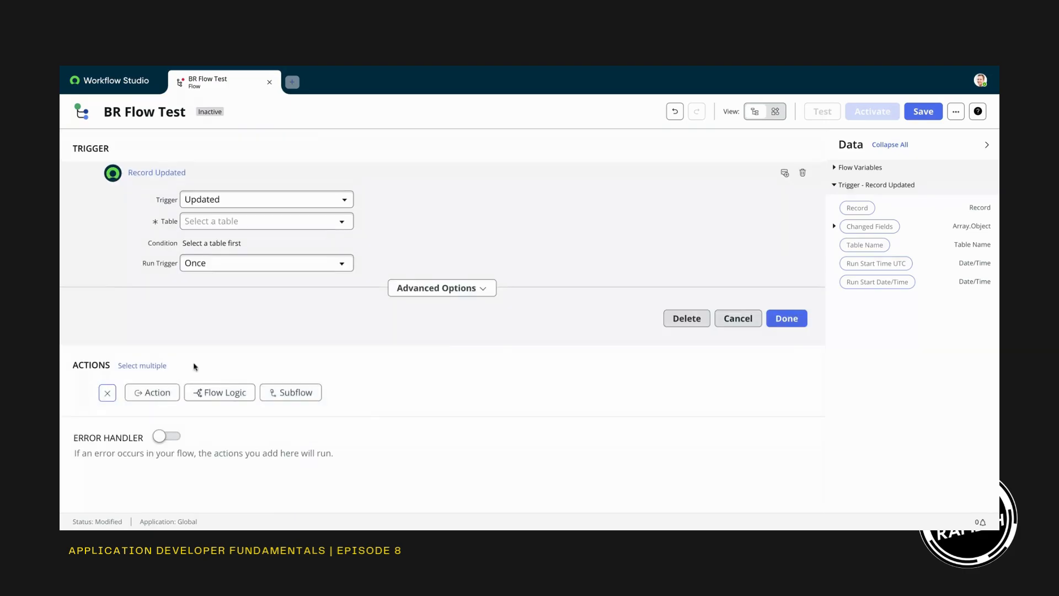
Enable the error handler to view its action area, and disable it again.
left_click(174, 439)
scroll(261, 441, "down", 1)
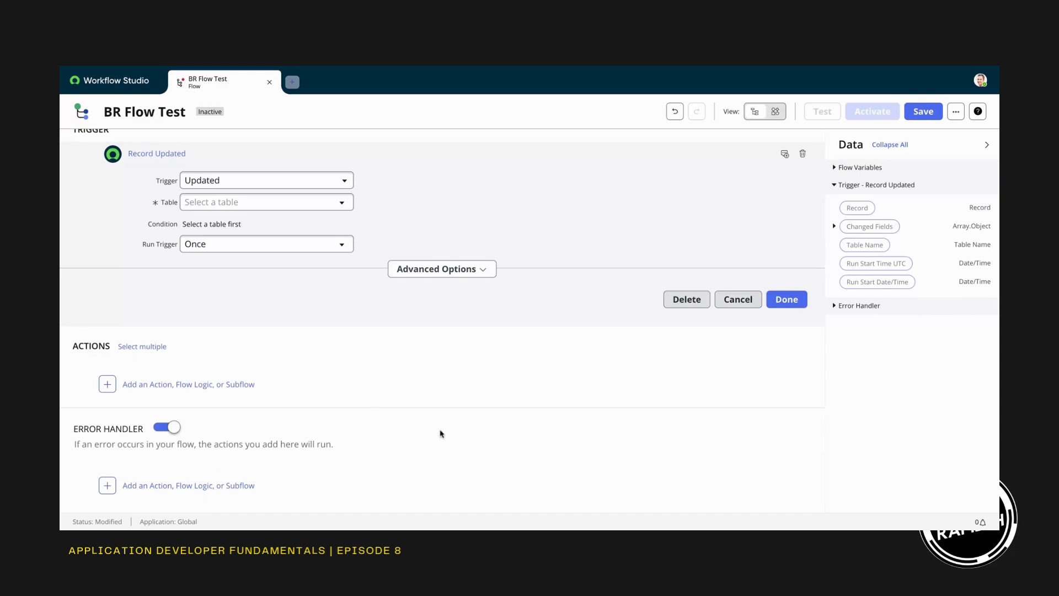
left_click(167, 428)
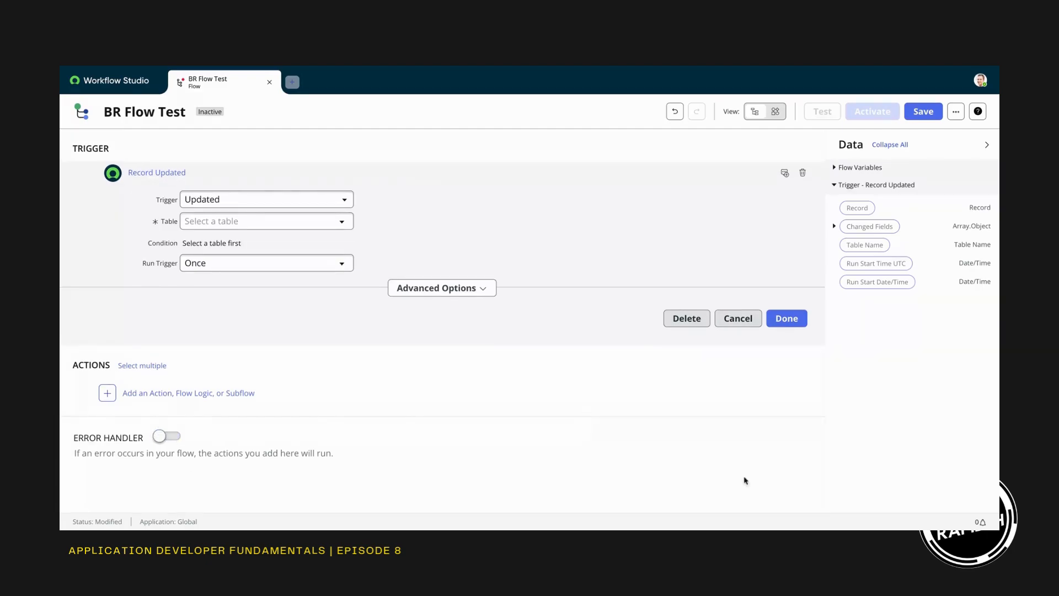
Expand the flow variables in the flow's data list.
left_click(836, 169)
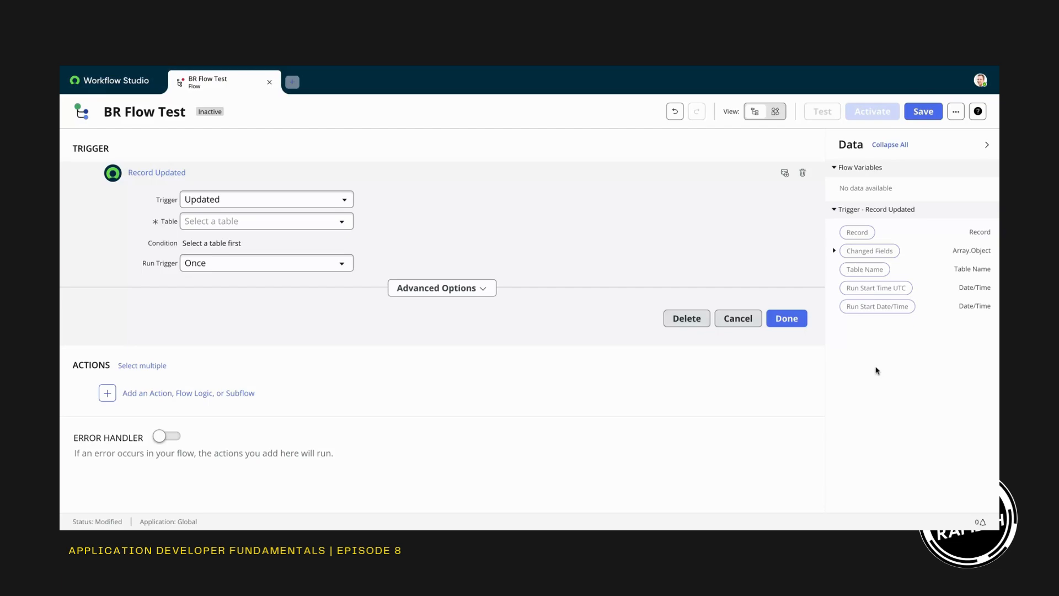
Expand the trigger's Changed Fields and FDChangeDetails data, and view the flow's additional options without choosing any.
left_click(835, 251)
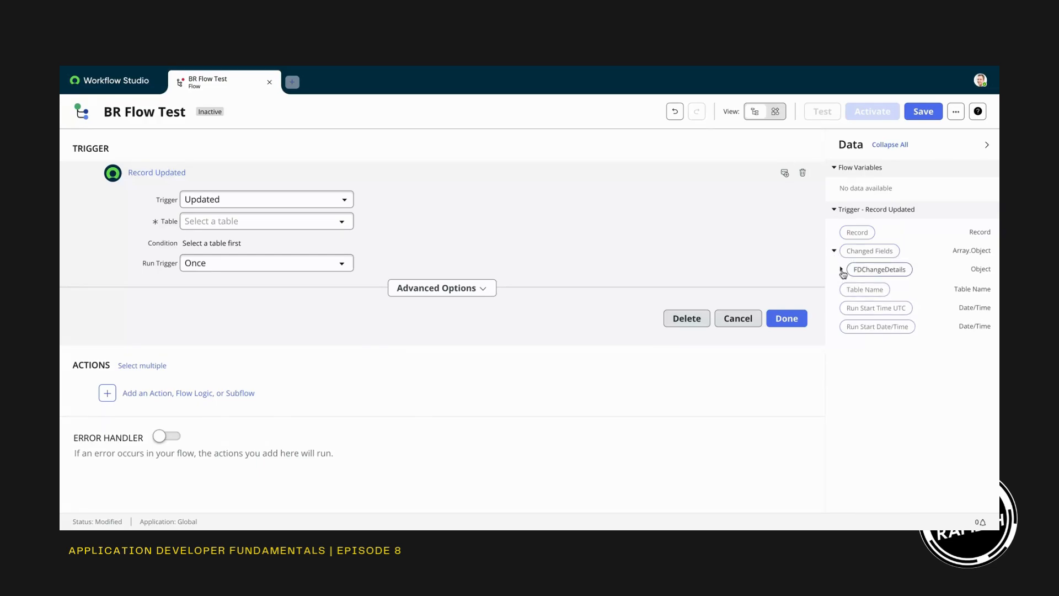
left_click(842, 270)
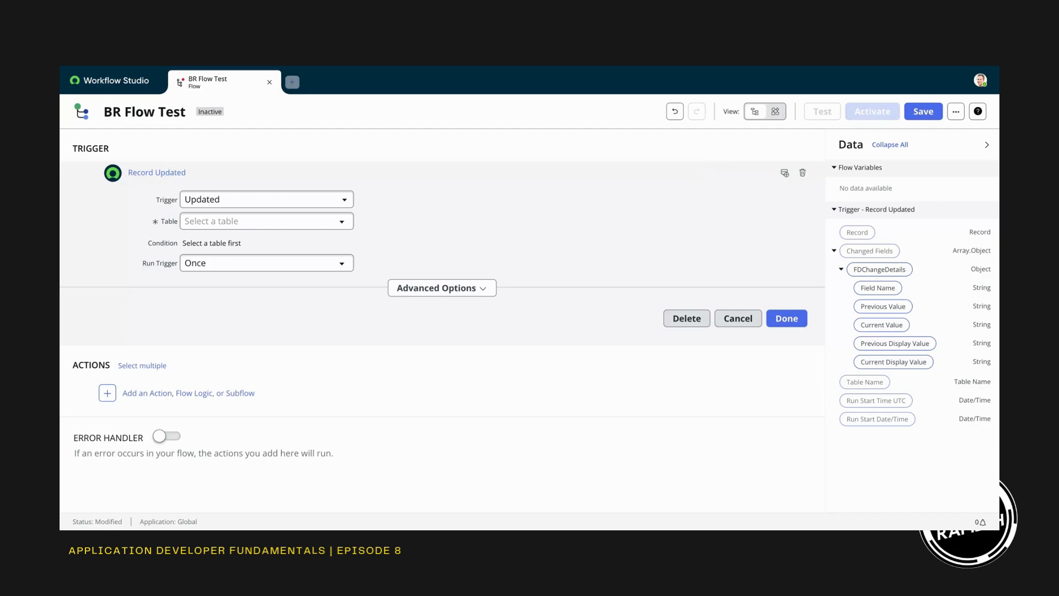
left_click(957, 116)
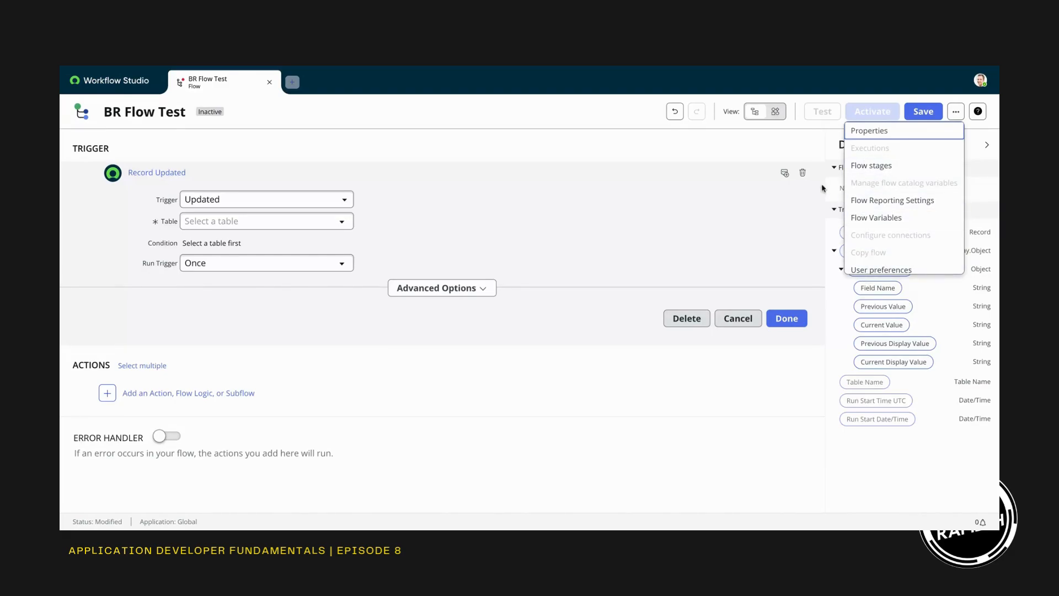
left_click(700, 145)
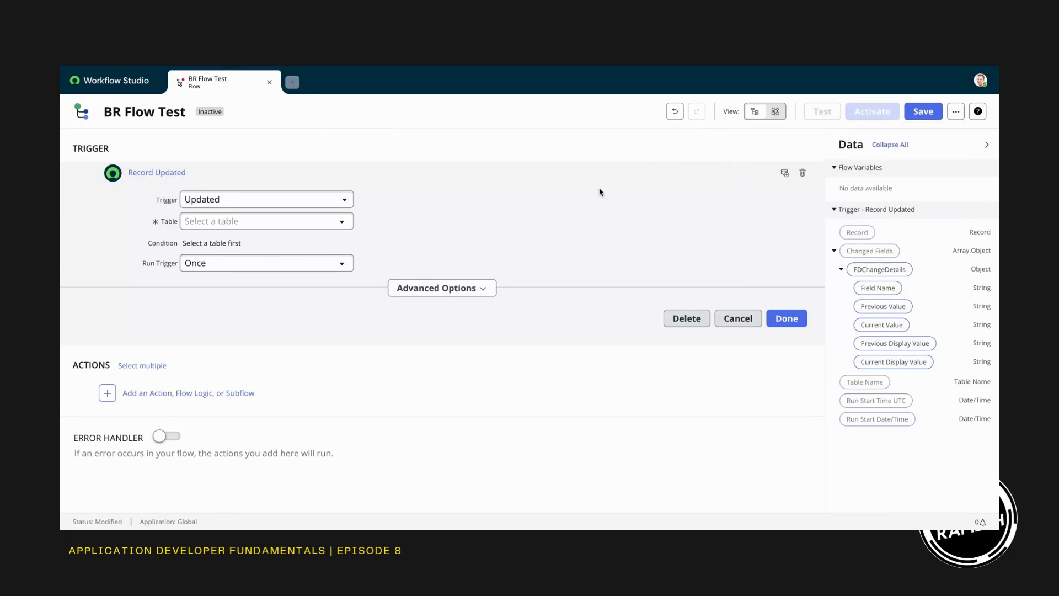
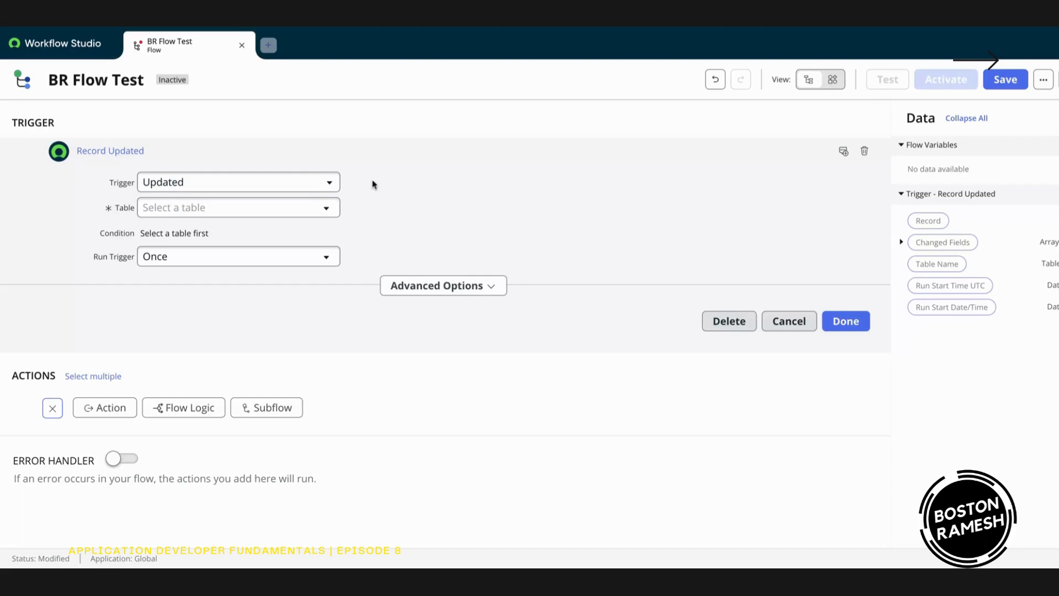
Set the trigger's table to Incident [incident] and add the condition Priority is 2 - High.
left_click(326, 210)
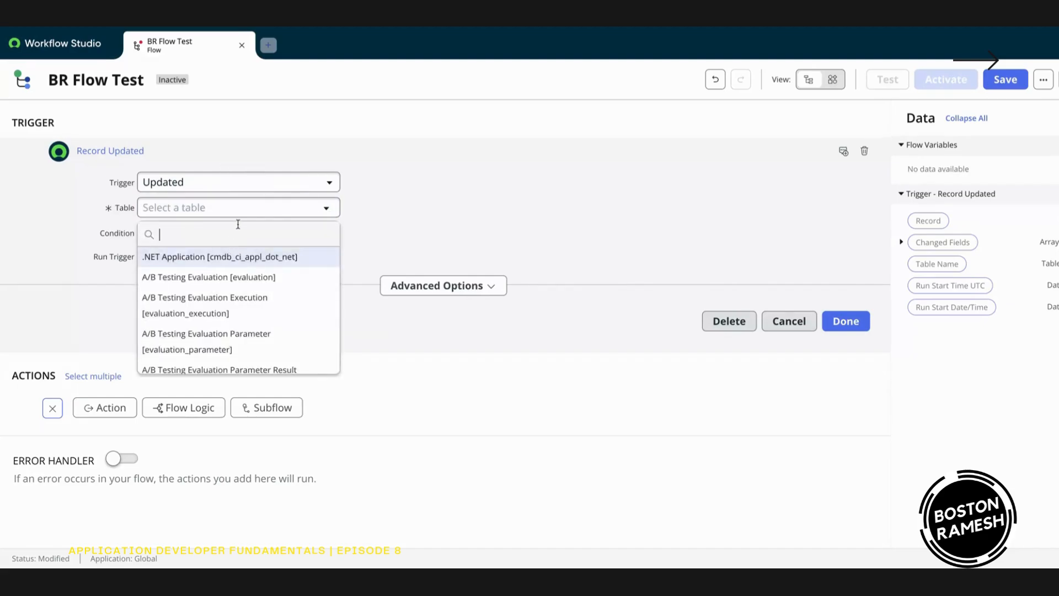
type("incident")
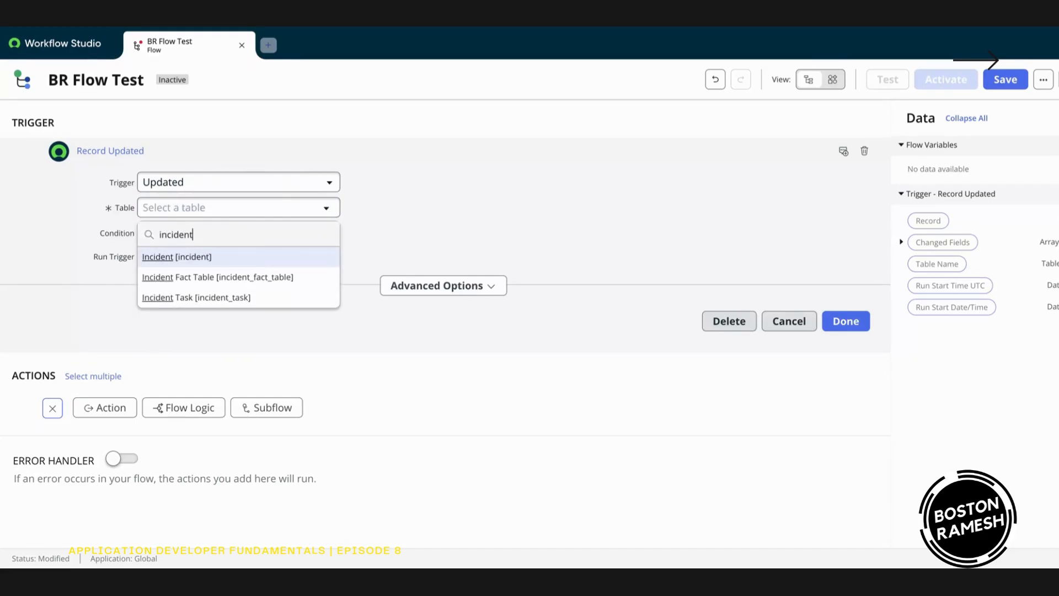
left_click(199, 257)
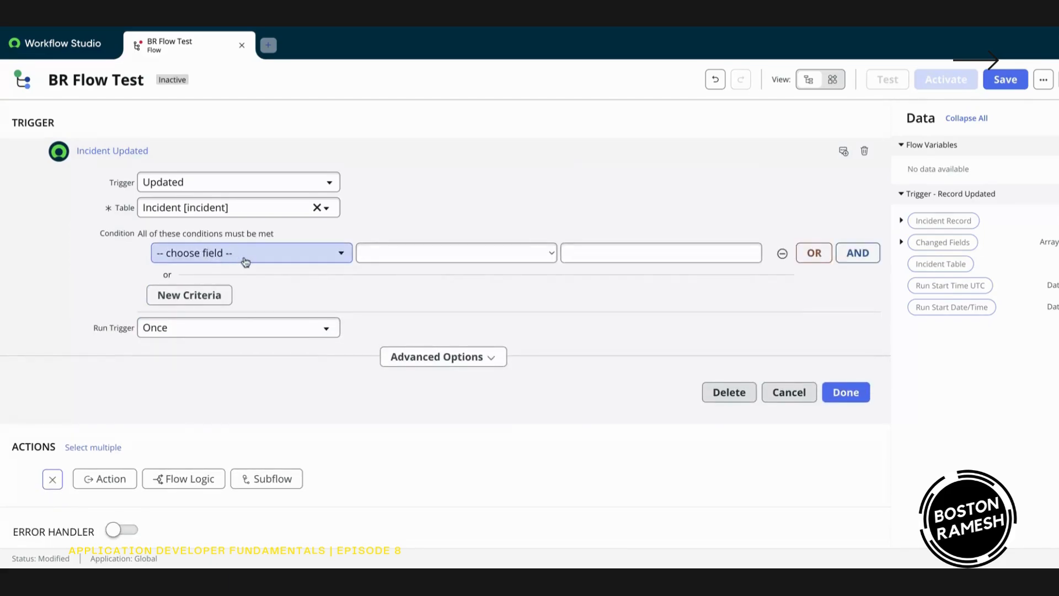
left_click(246, 262)
type("pri")
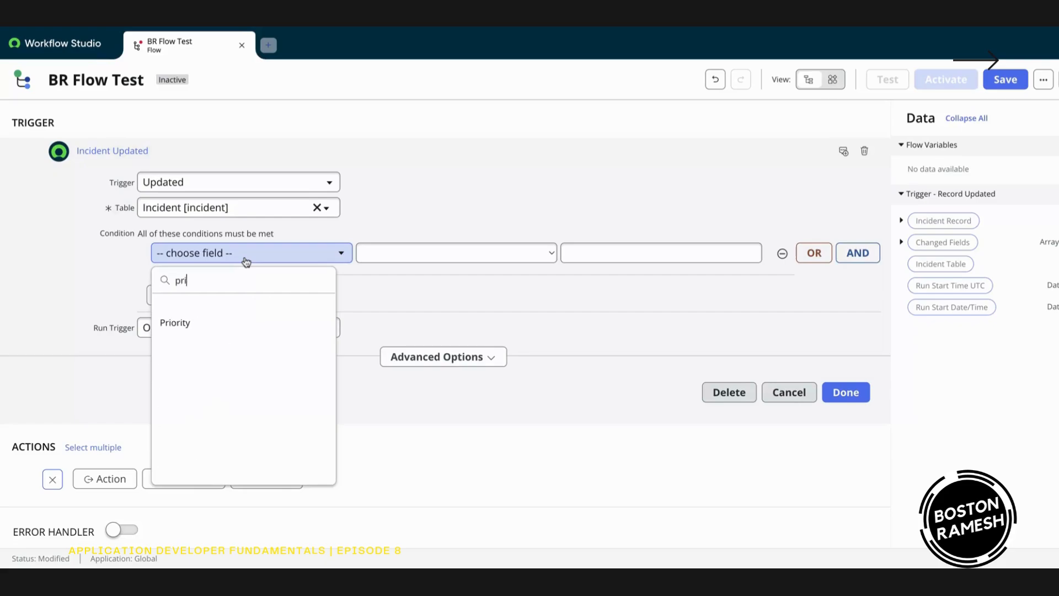
left_click(232, 318)
left_click(657, 254)
left_click(652, 283)
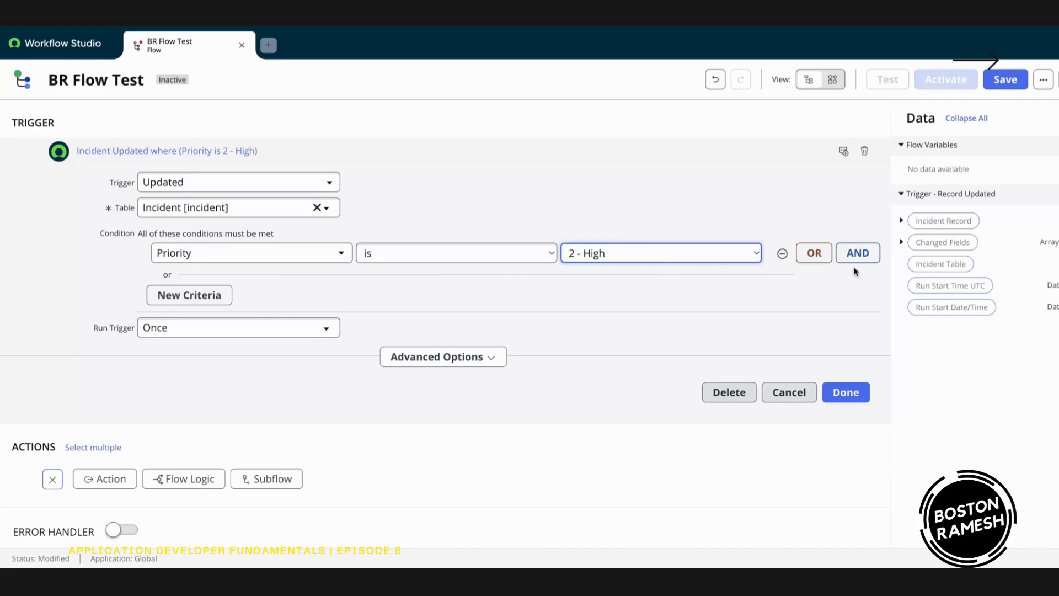
Add a second trigger condition with AND, requiring Assignment group is Network.
left_click(863, 258)
left_click(262, 286)
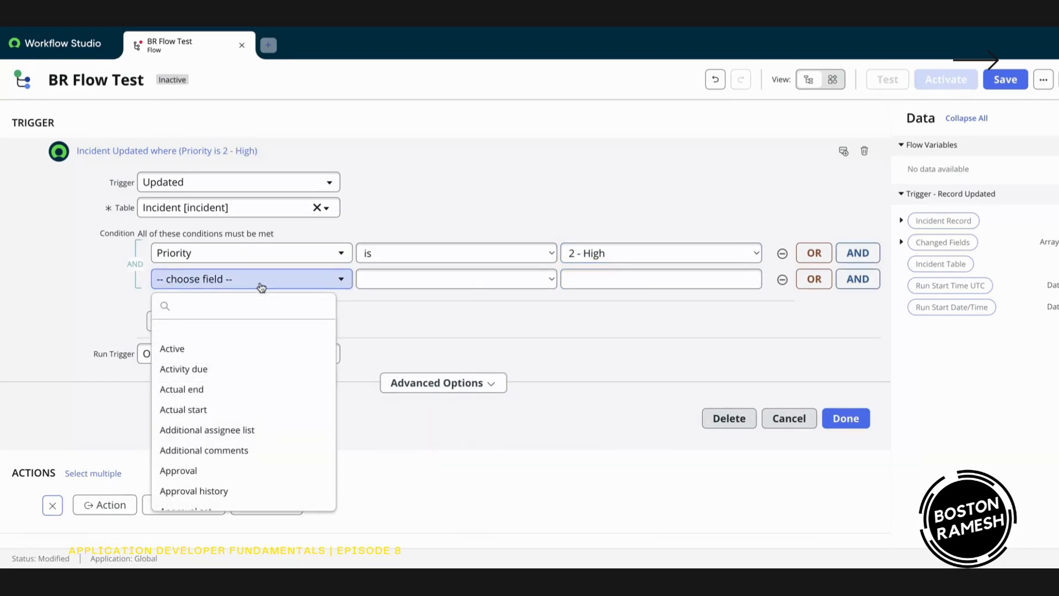
type("Assi")
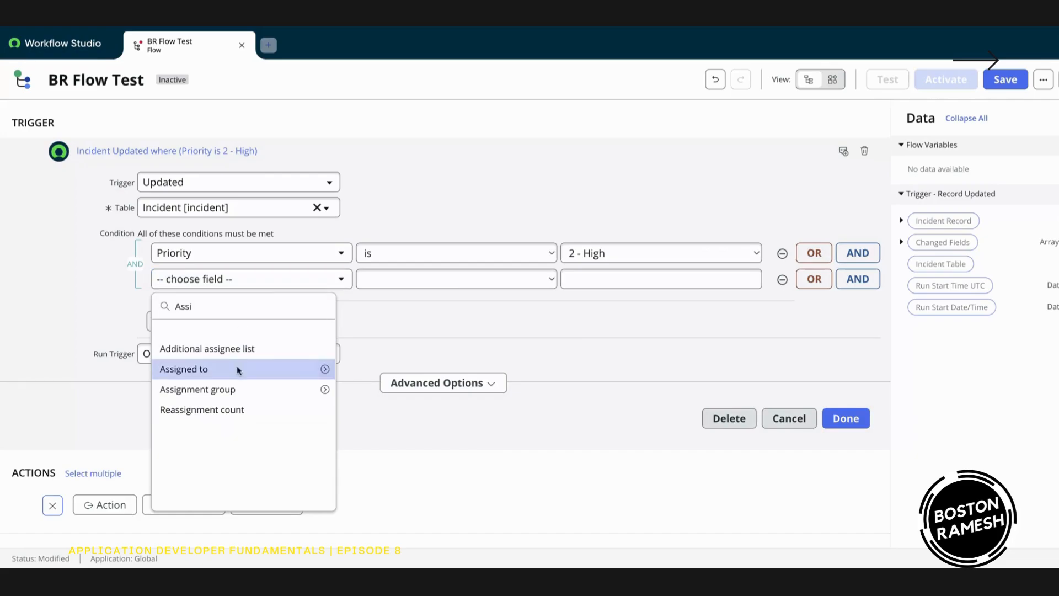
left_click(238, 390)
left_click(599, 282)
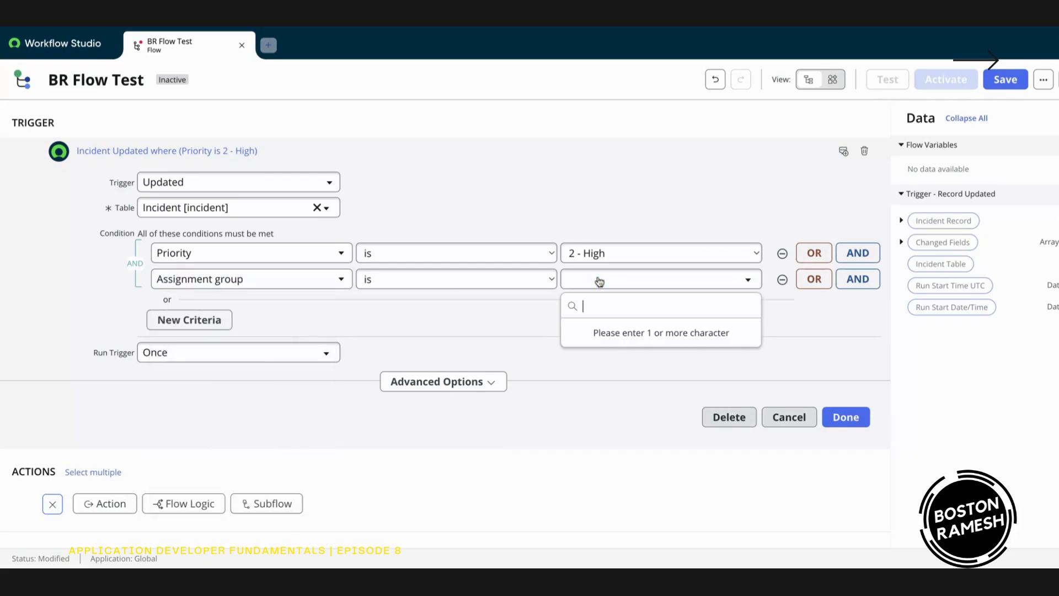
type("Net")
left_click(614, 329)
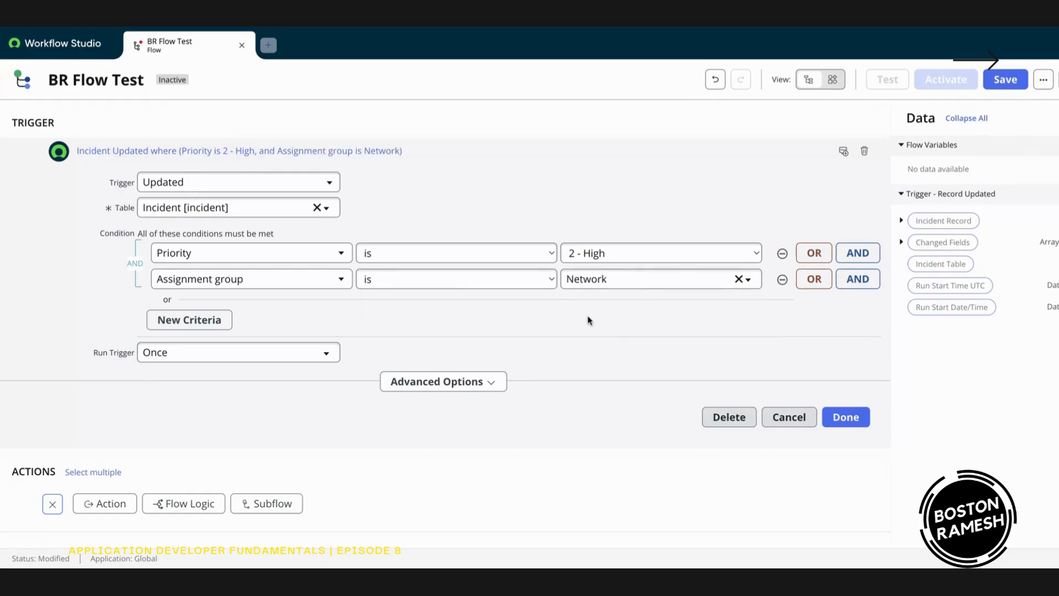
Set the trigger to run for every update and finish the trigger's configuration.
left_click(330, 354)
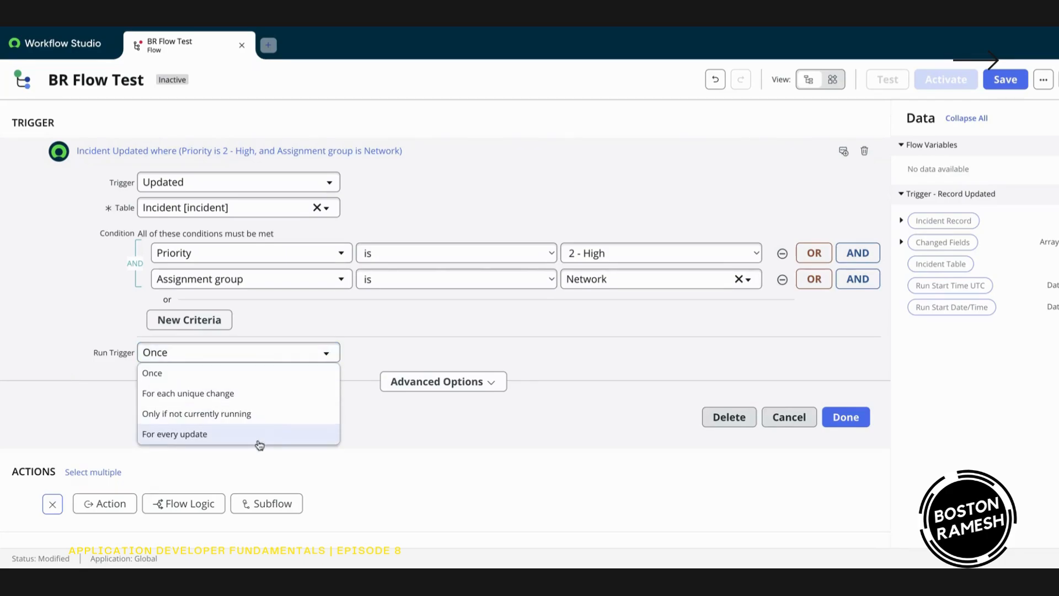
left_click(263, 435)
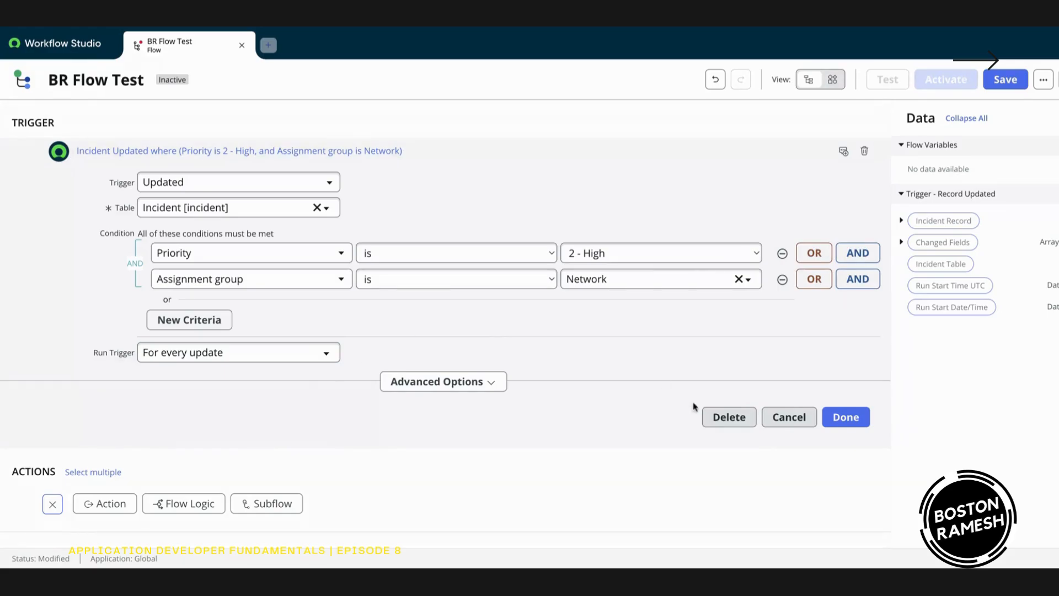
left_click(844, 418)
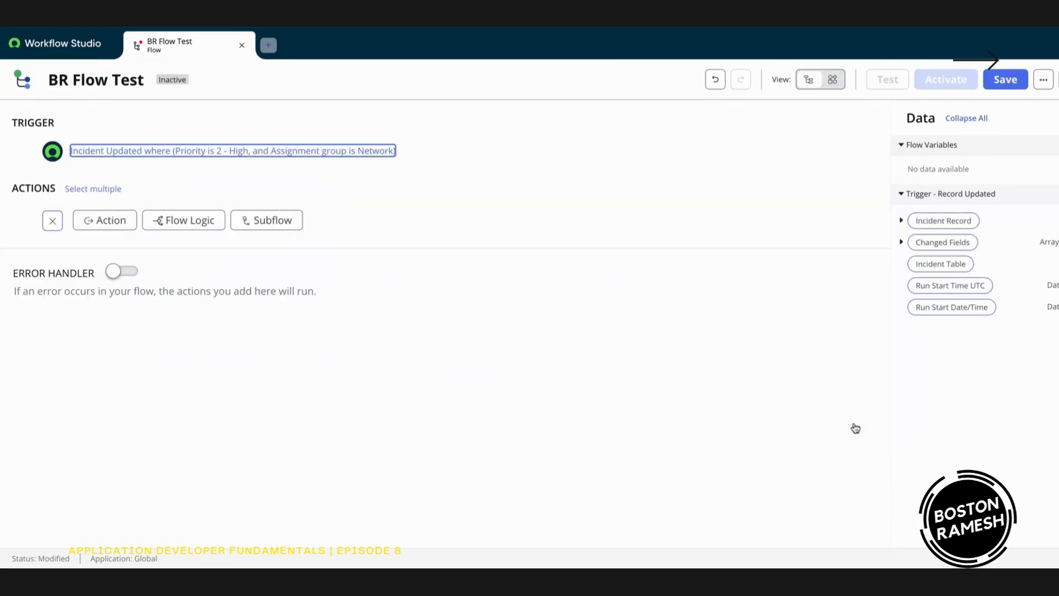
Add an Update Record action to the flow and assign the trigger's Incident Record data pill as its record.
left_click(112, 223)
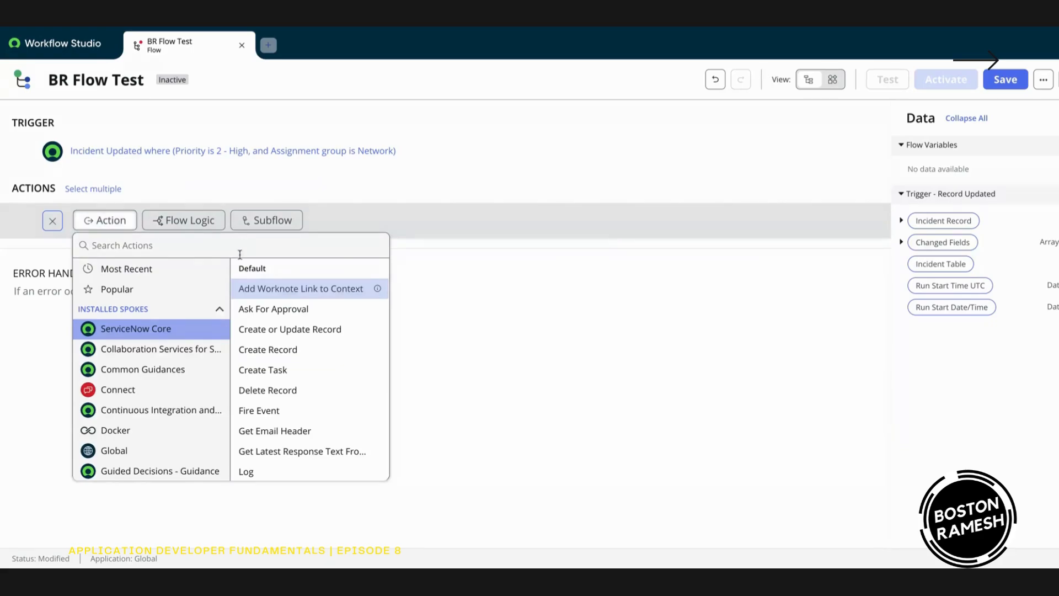
type("update")
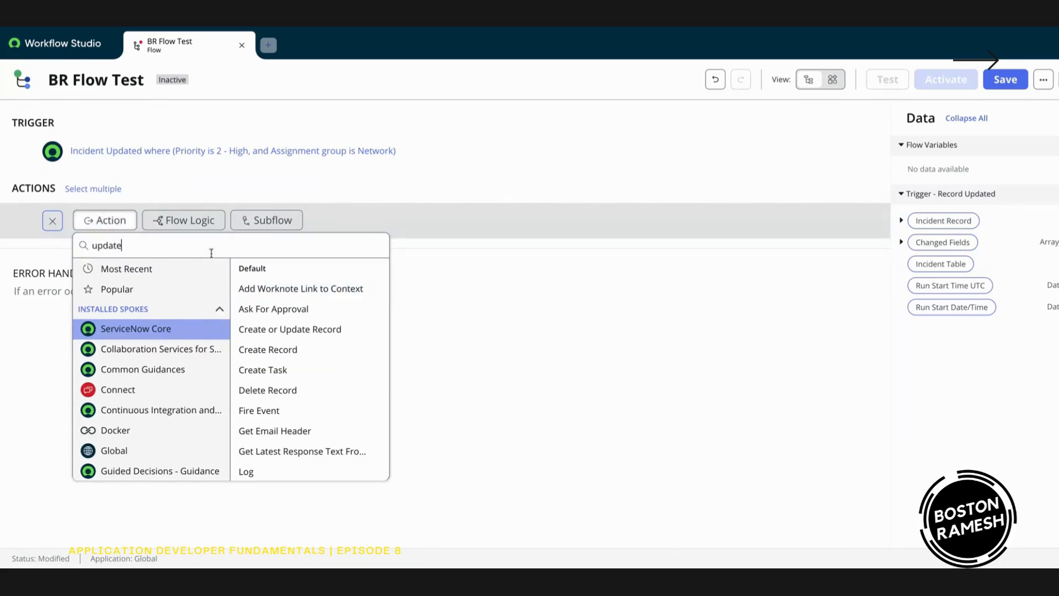
left_click(276, 273)
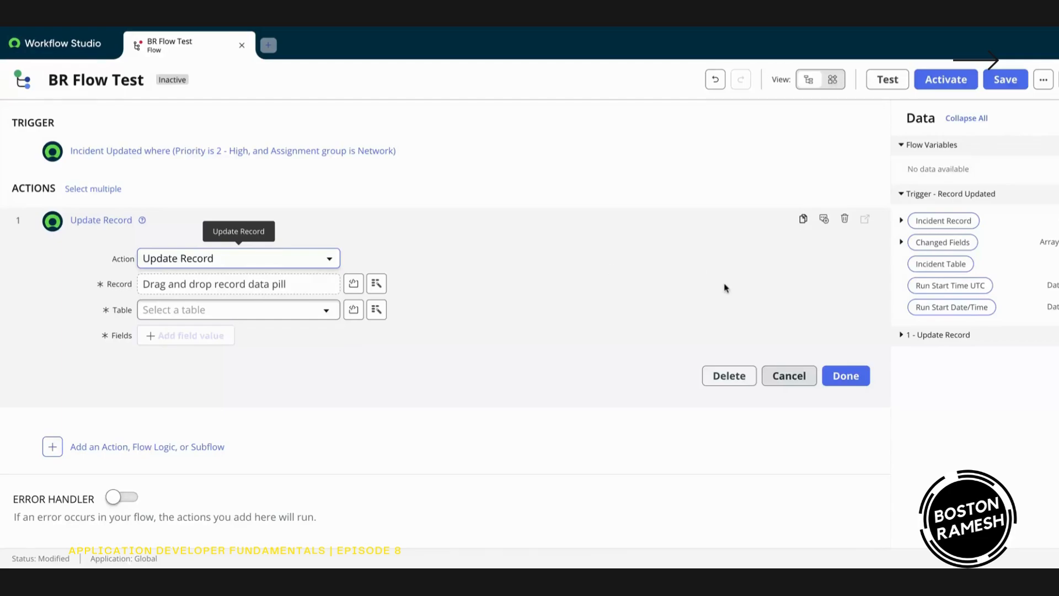
left_click(903, 222)
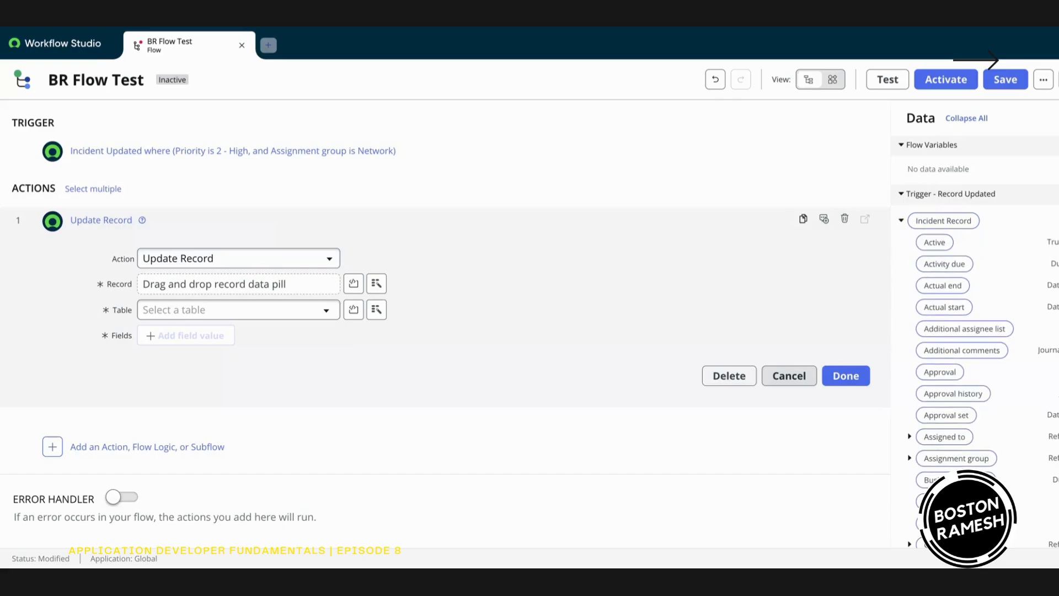
left_click(903, 221)
left_click_drag(934, 225, 238, 283)
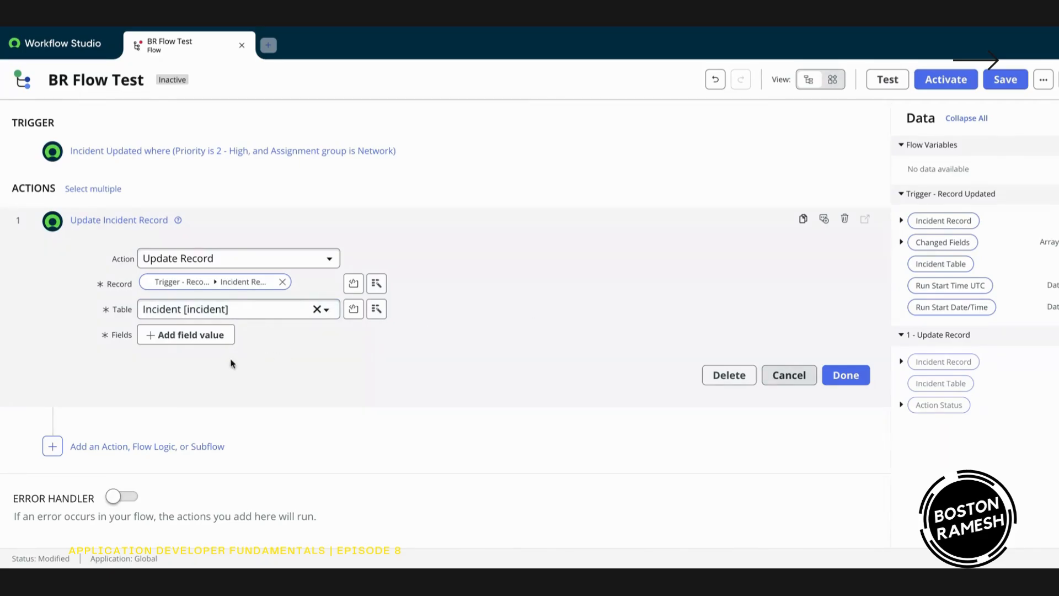
Add the Short description field to the Update Record action and enter the text "Incident for" as its value.
left_click(155, 338)
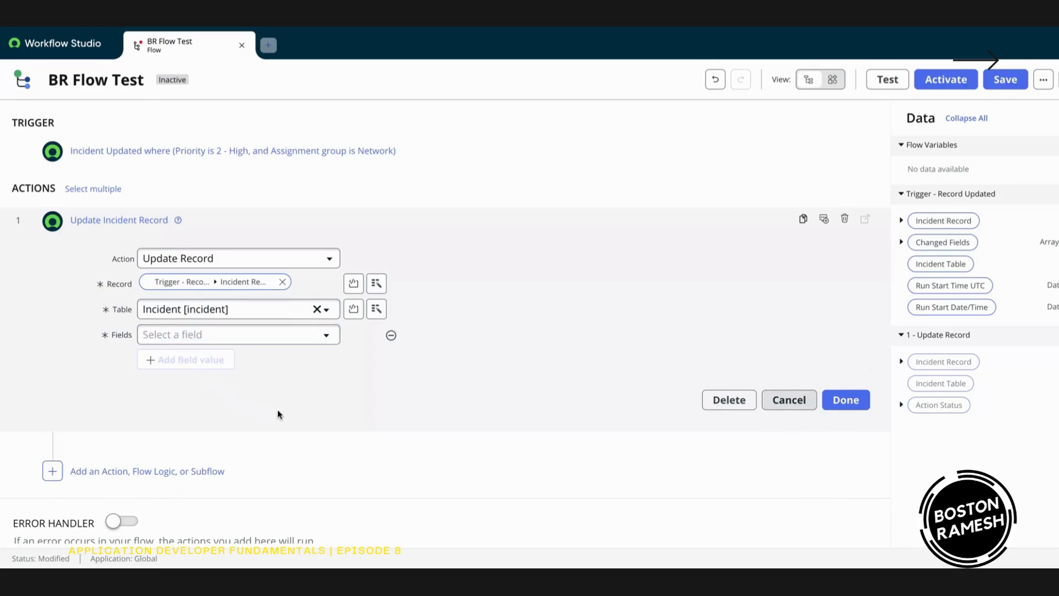
left_click(326, 336)
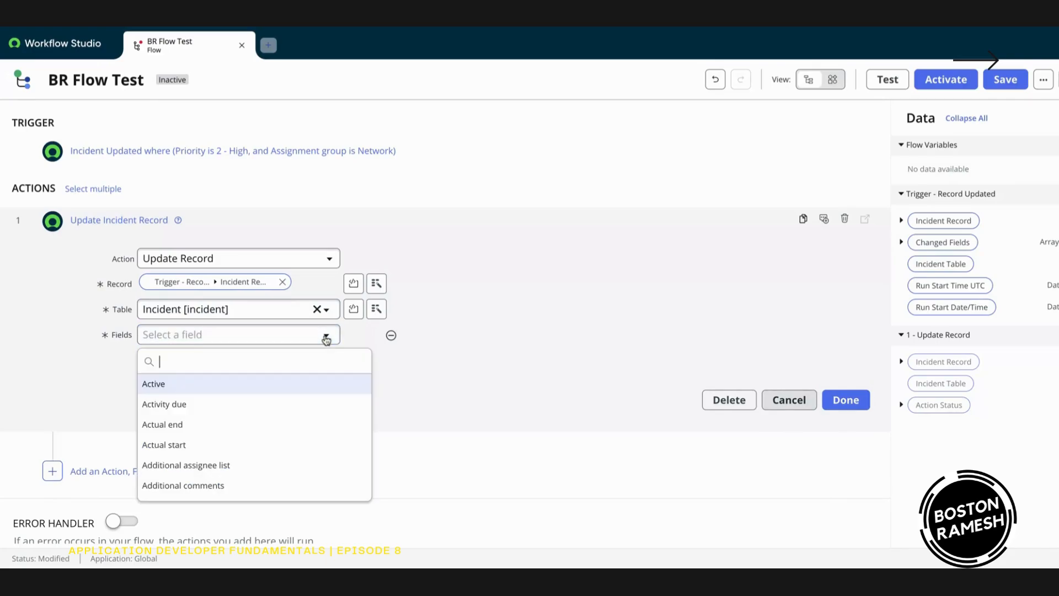
type("sho")
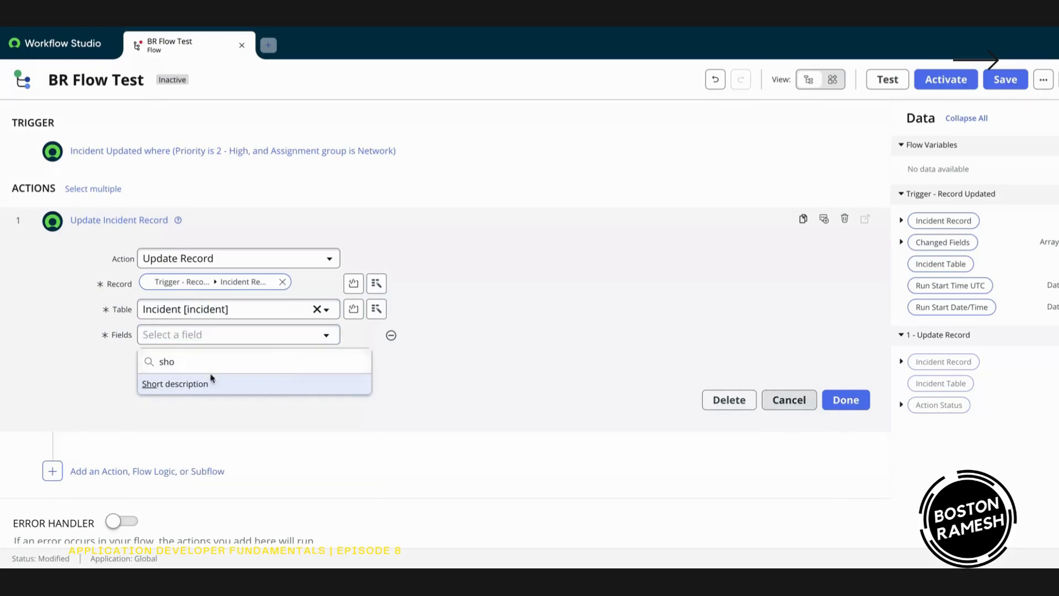
left_click(195, 388)
left_click(404, 337)
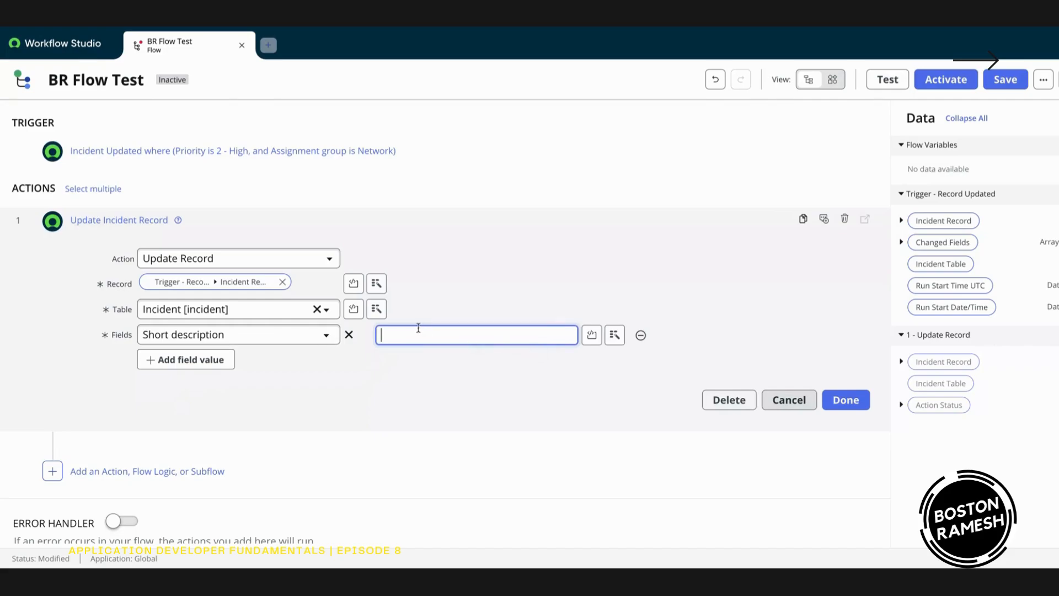
type("Incident for")
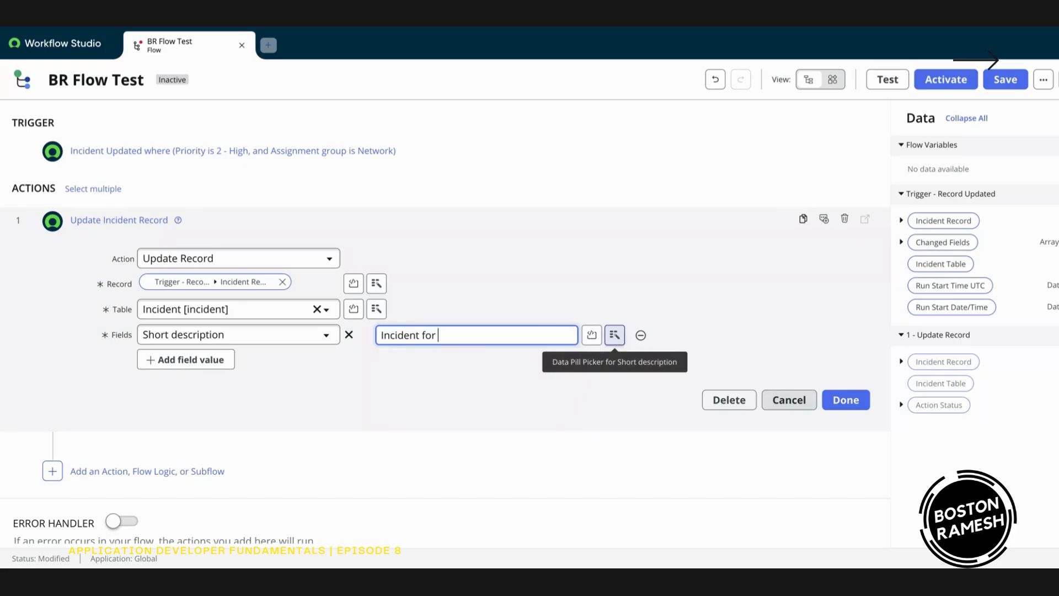
Append the data pill for the trigger incident record's assignment group Name to the Short description value.
left_click(614, 335)
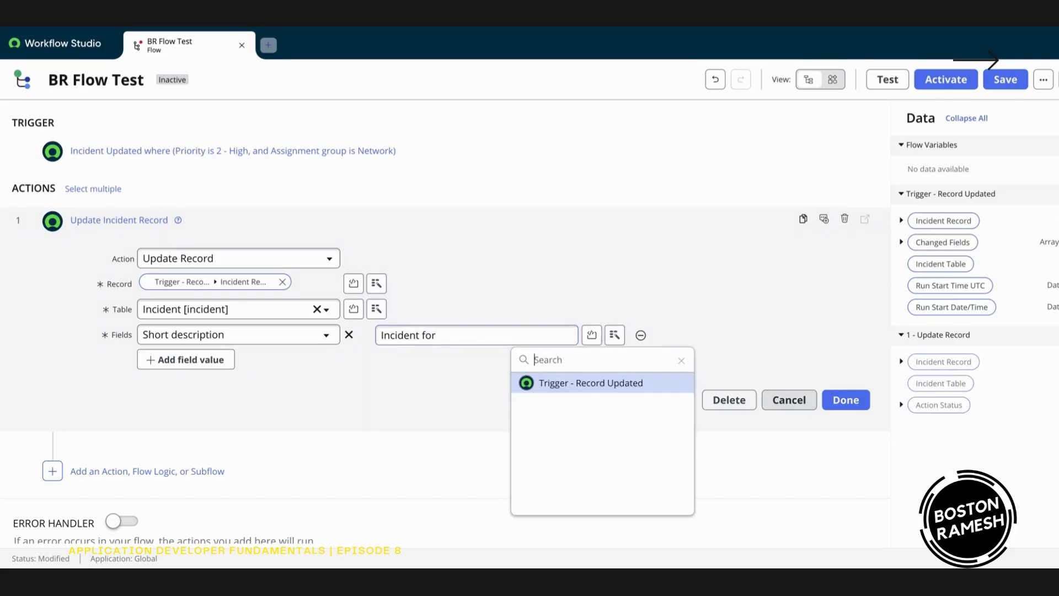
left_click(661, 388)
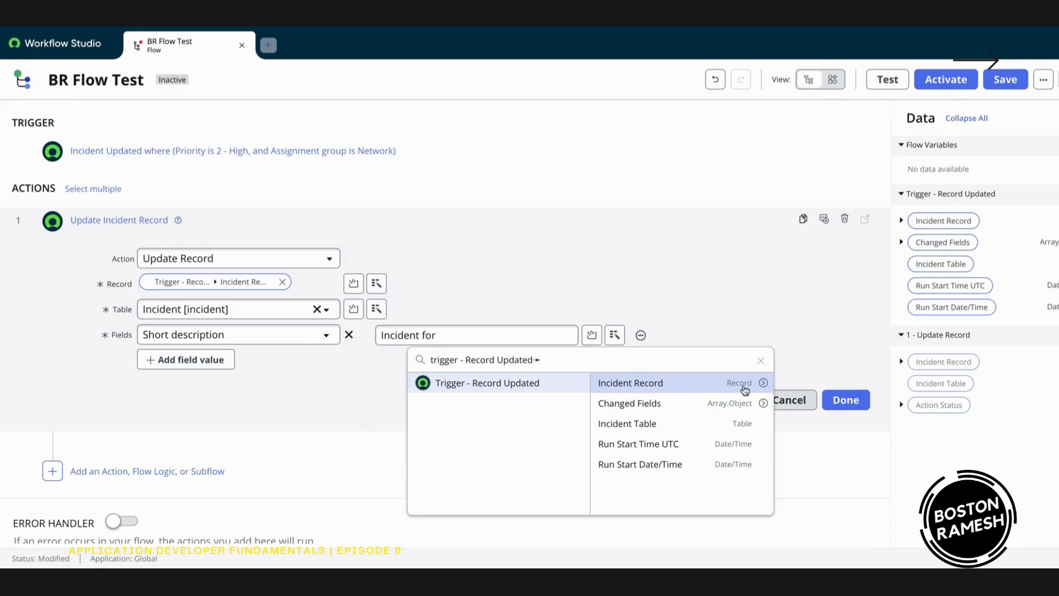
left_click(763, 384)
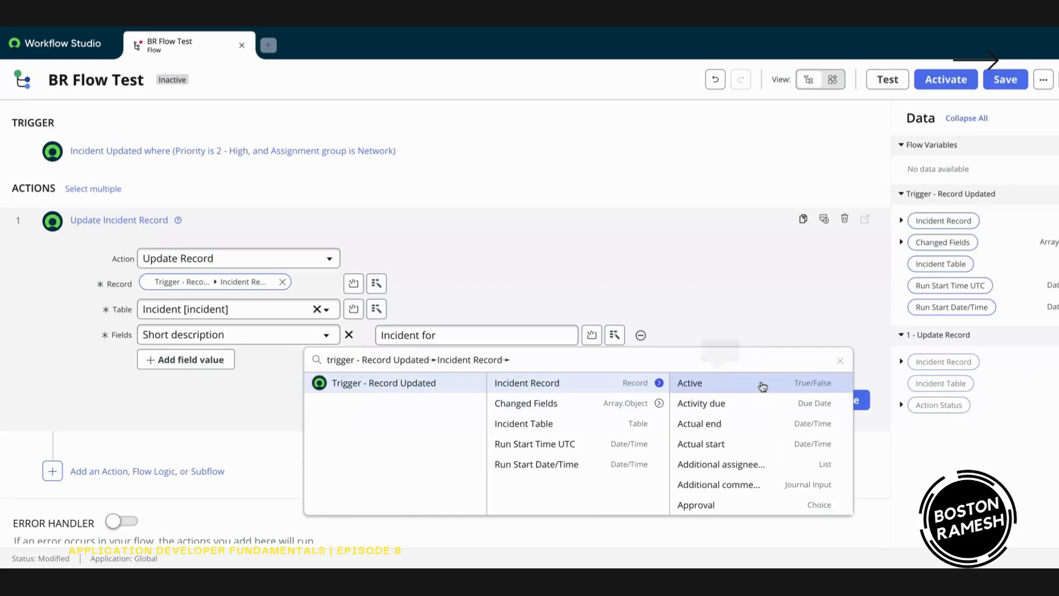
scroll(782, 442, "down", 2)
scroll(782, 441, "down", 3)
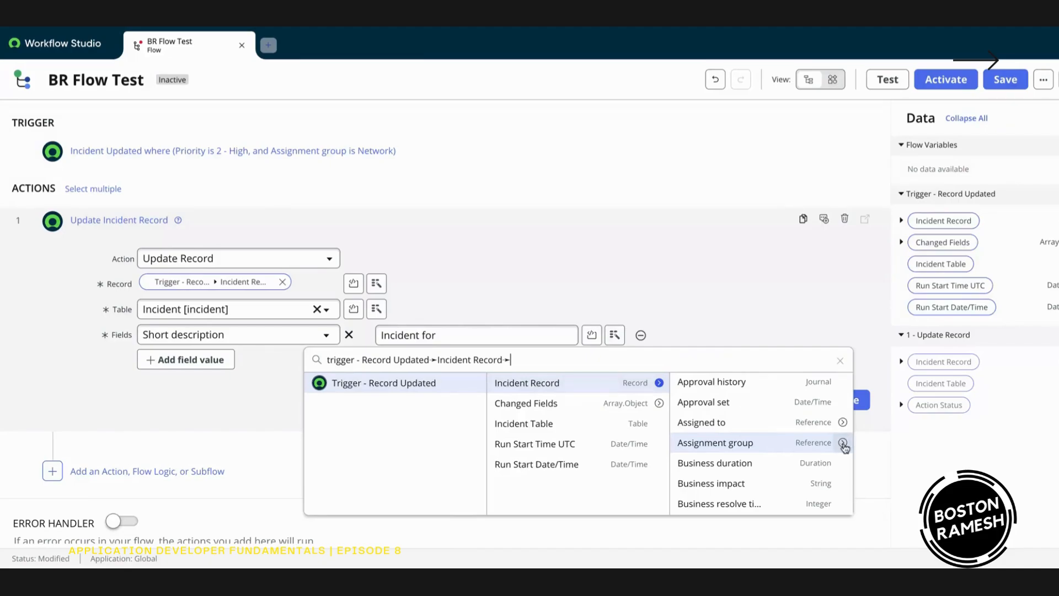
left_click(843, 442)
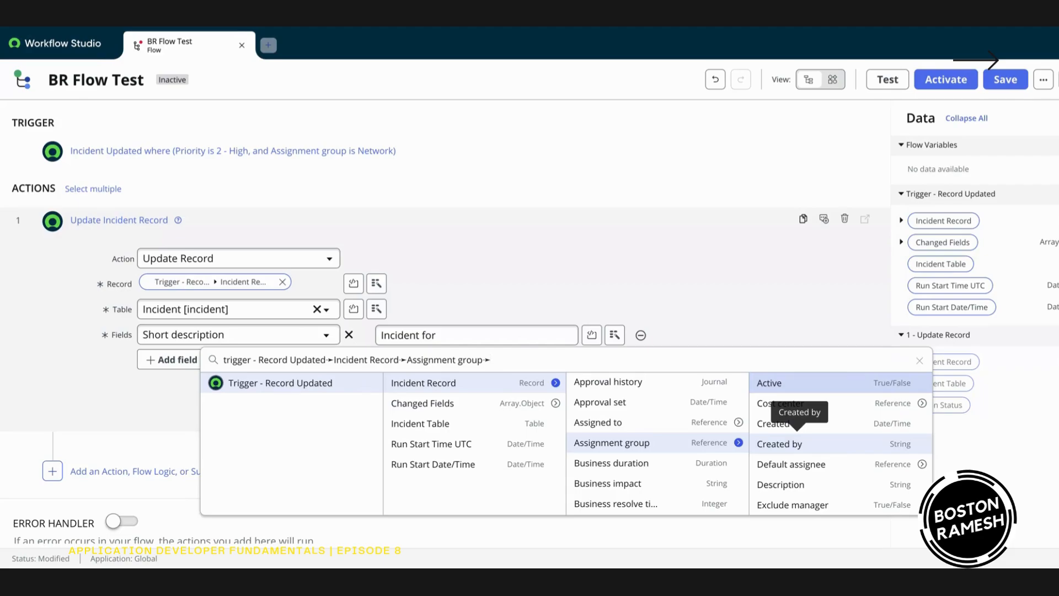
scroll(786, 447, "down", 5)
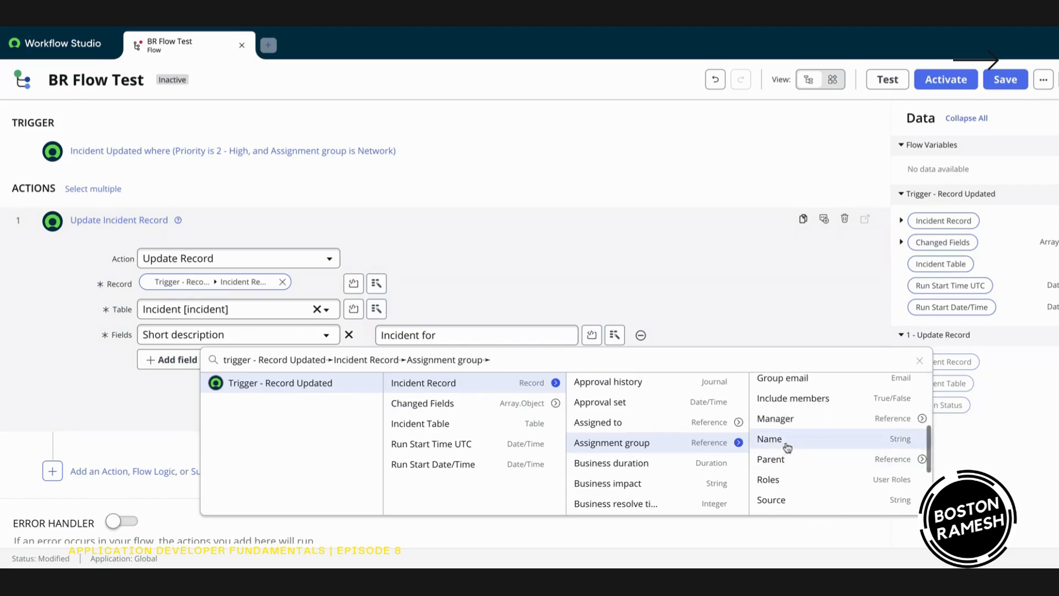
left_click(786, 450)
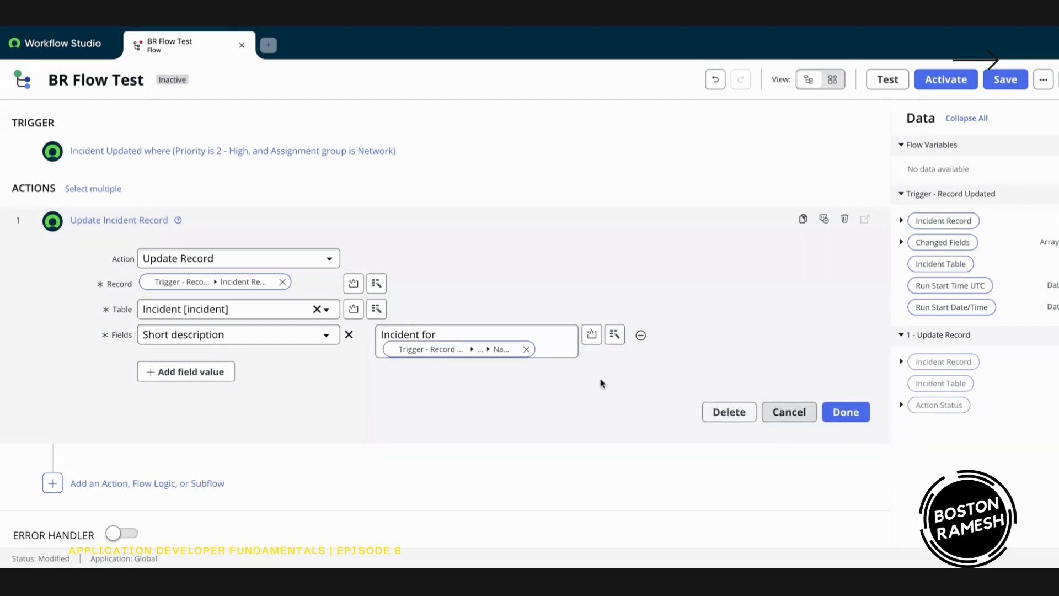
left_click(558, 349)
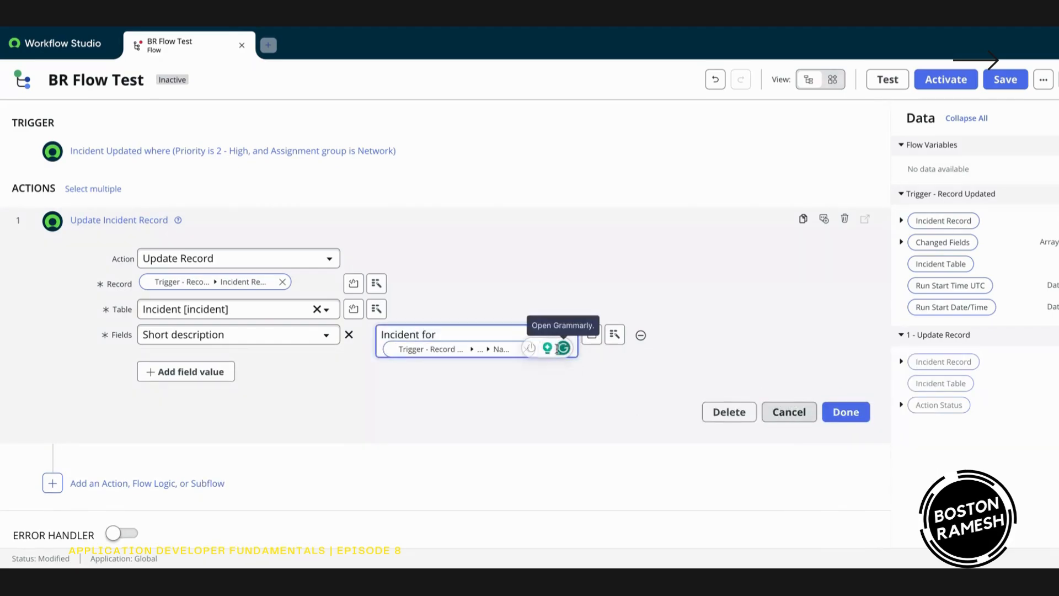
Append the text "- Urgent Attention needed." to the Short description value and finish the Update Record action's configuration.
type("- Ur")
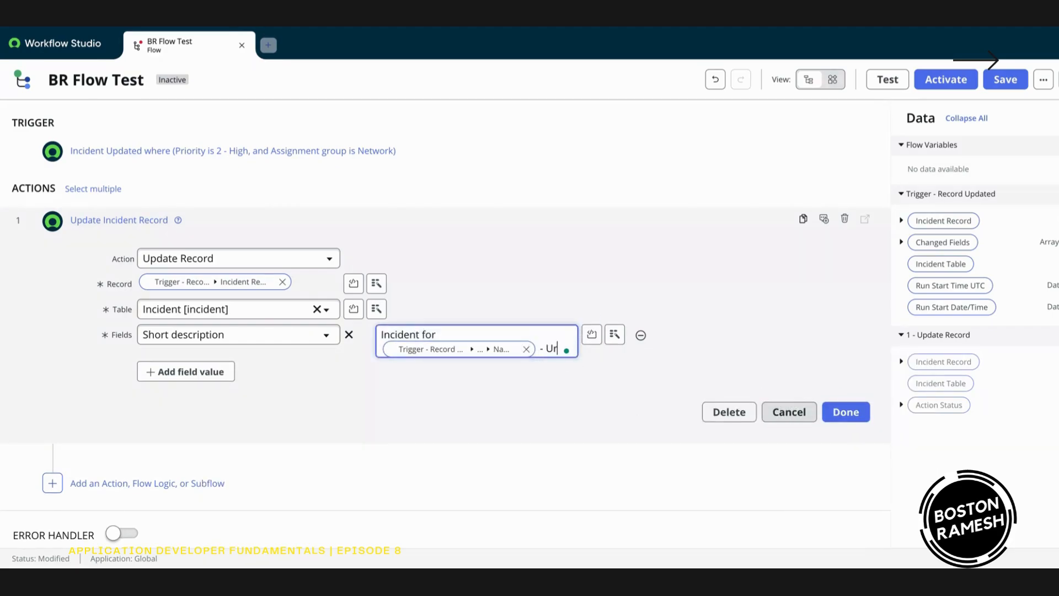
type("gent")
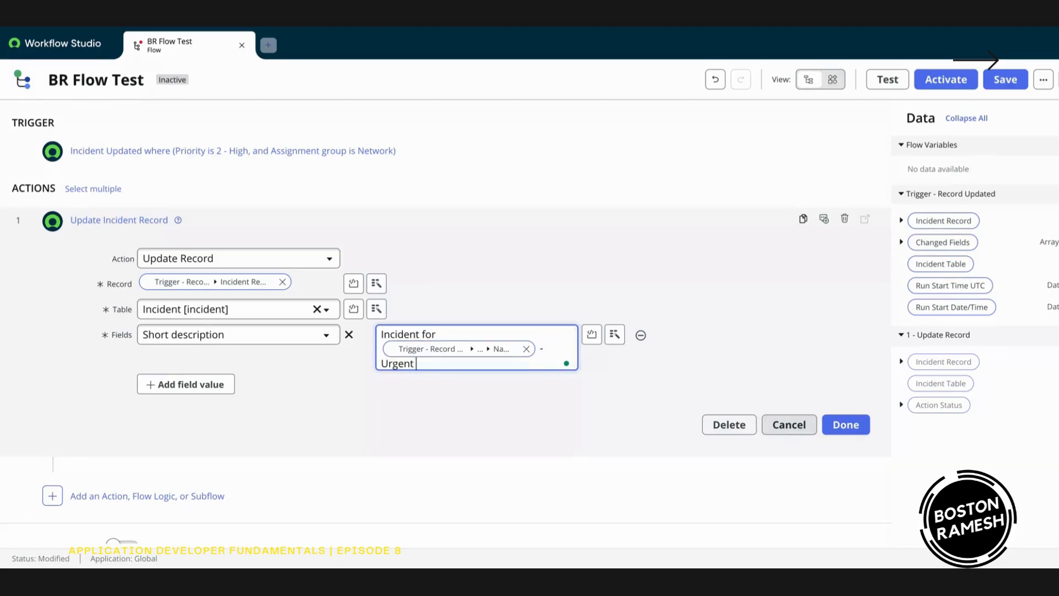
type(" Attention needed.")
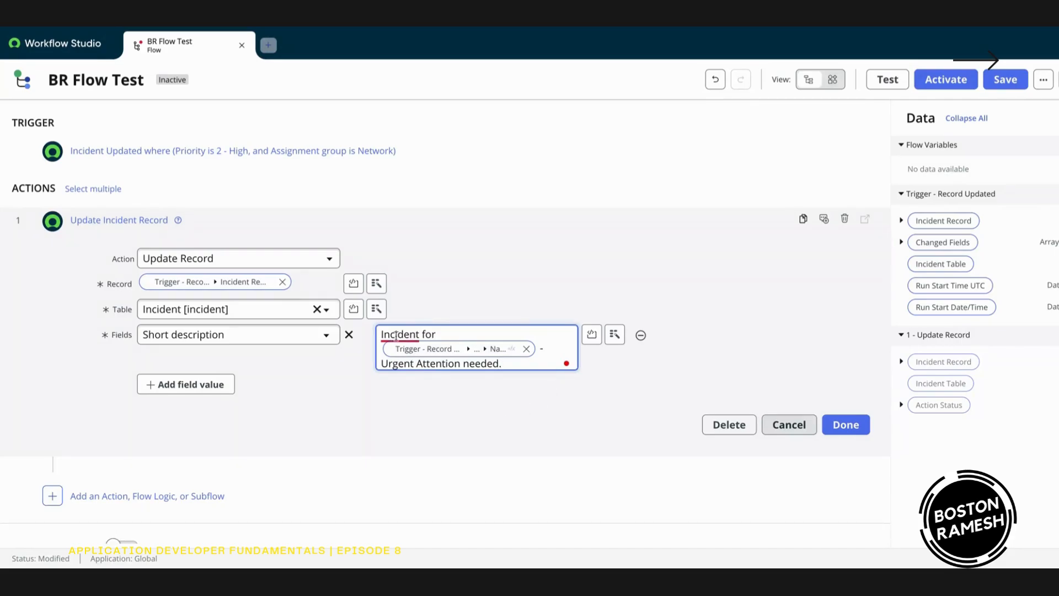
left_click(339, 397)
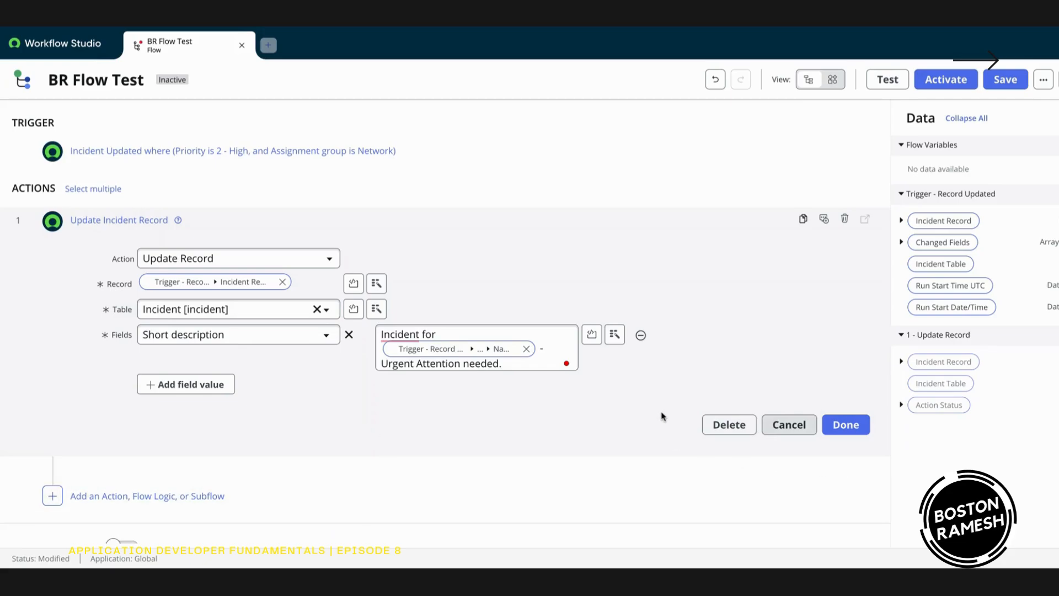
left_click(846, 425)
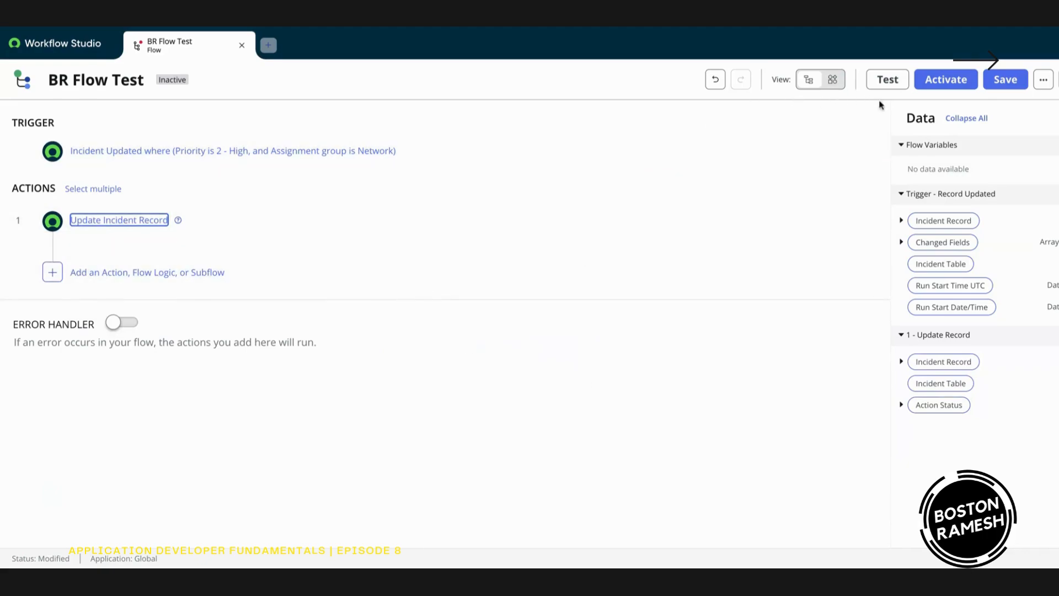
Run a test of the flow using a newly created incident as the test record.
left_click(886, 79)
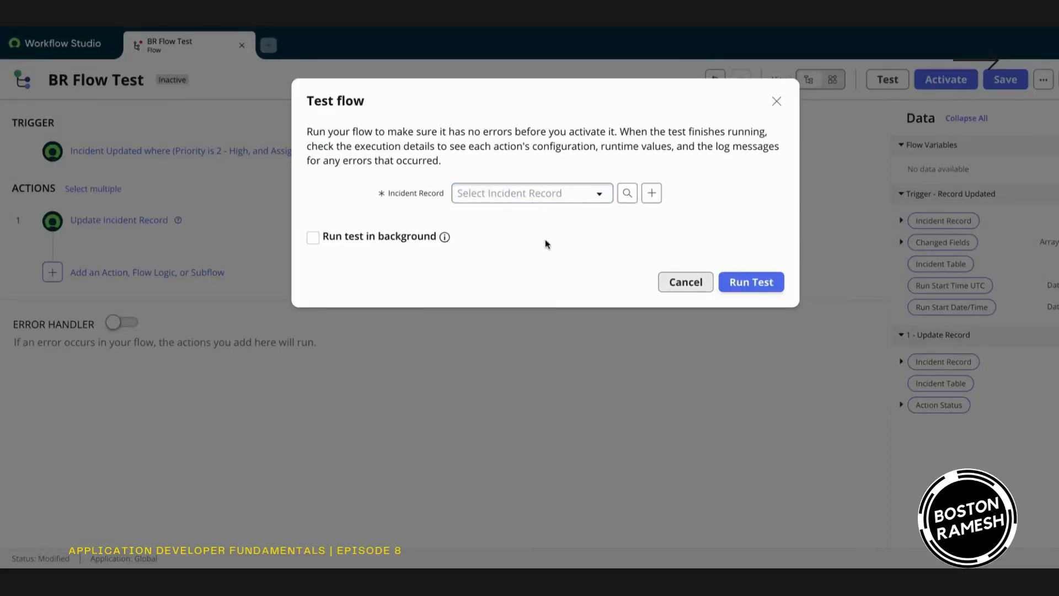
left_click(600, 193)
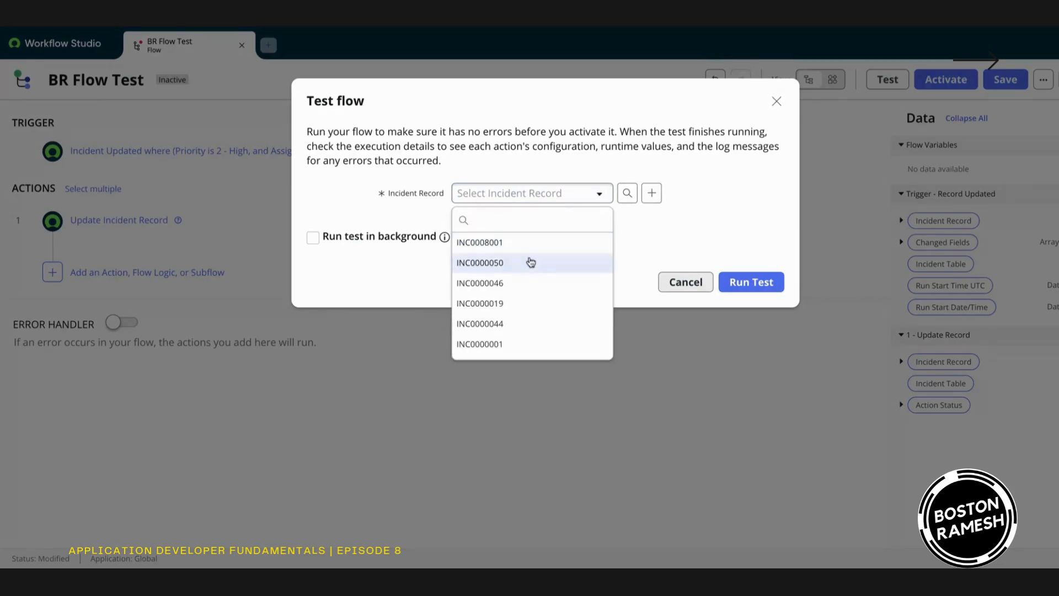
scroll(524, 264, "down", 1)
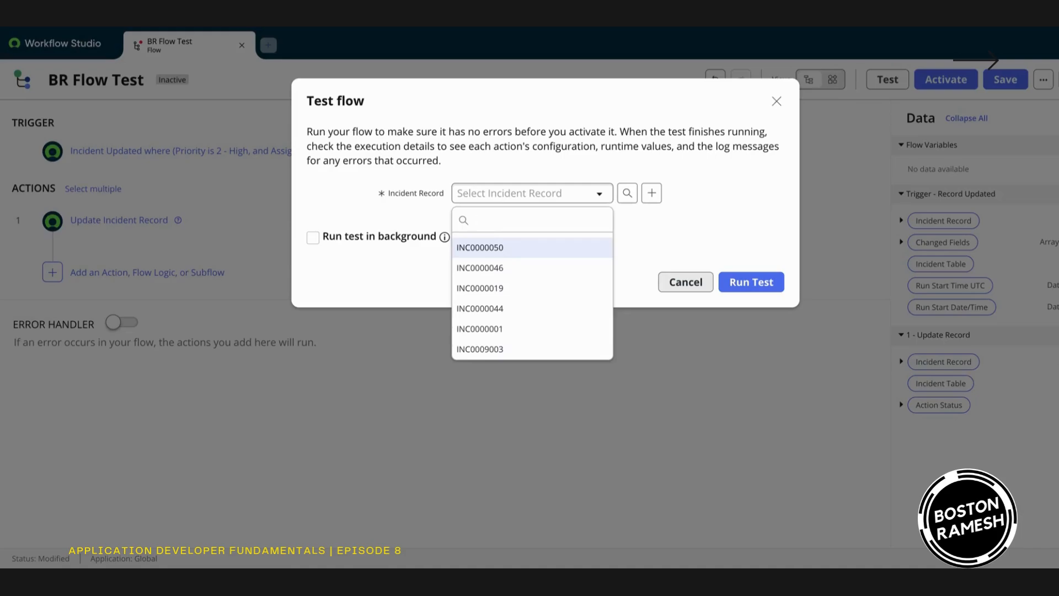
scroll(497, 248, "up", 1)
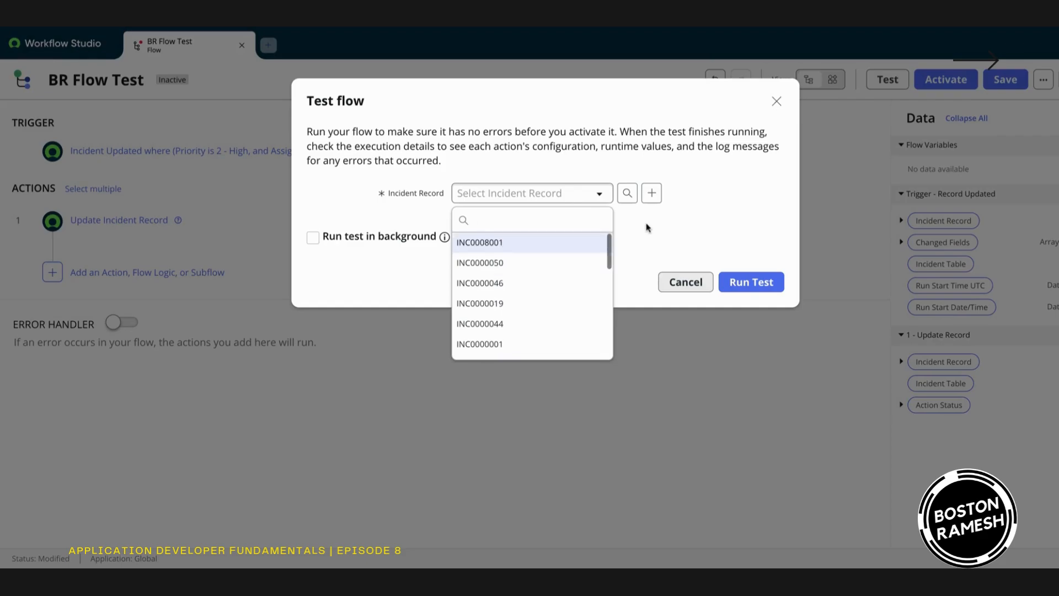
left_click(648, 228)
left_click(654, 196)
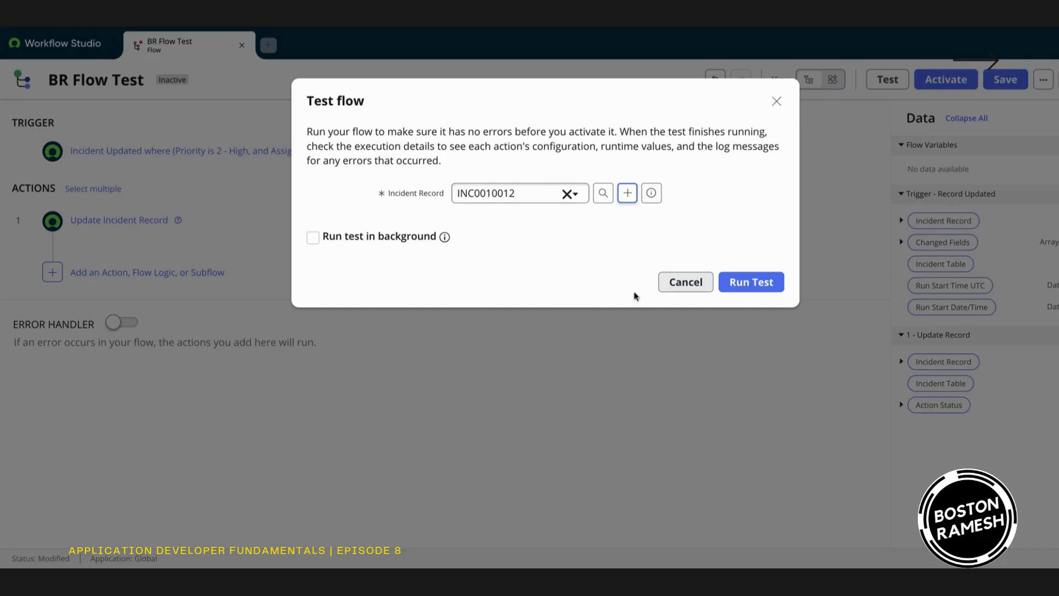
left_click(757, 290)
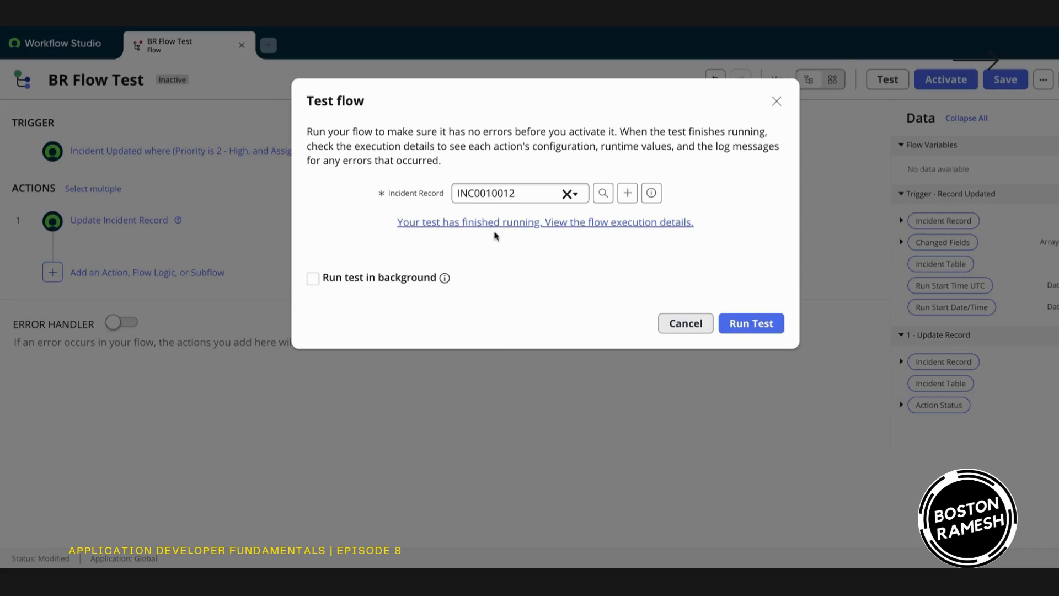
Open the test's flow execution details and examine the Update Record action's runtime values, especially the short description.
left_click(622, 224)
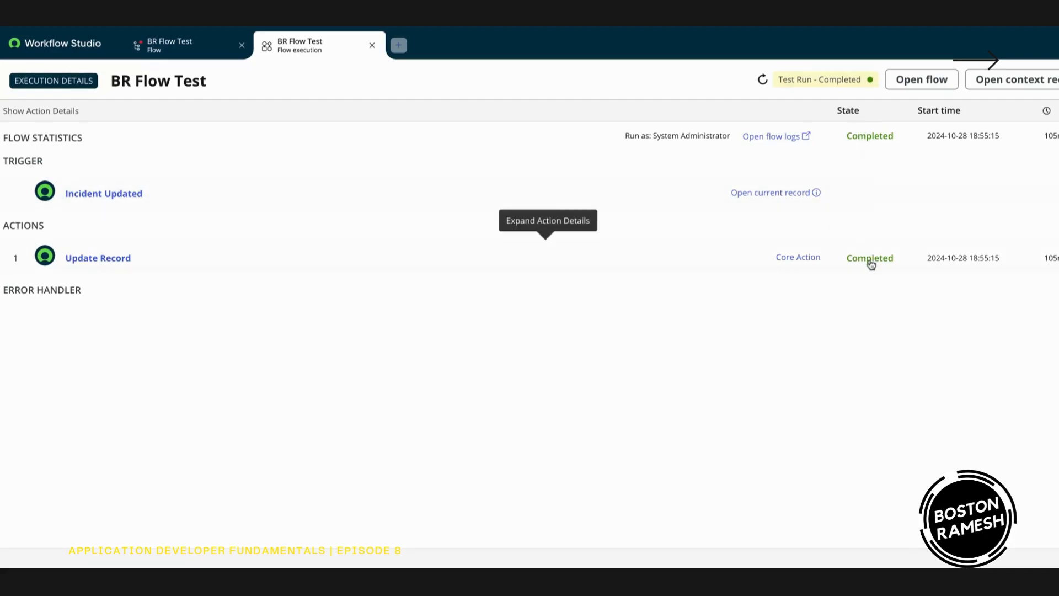
left_click(104, 266)
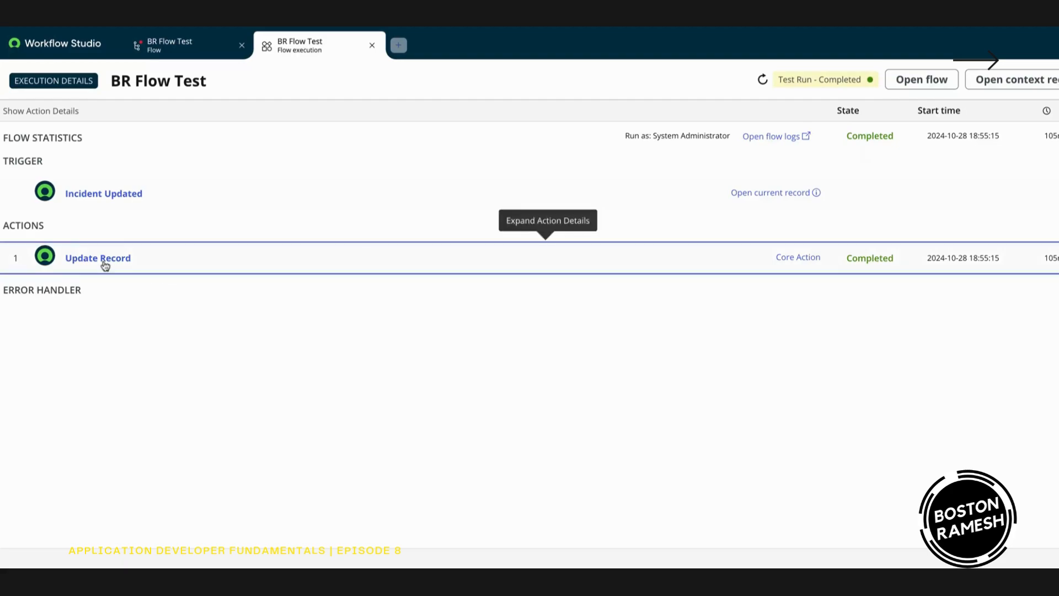
scroll(450, 345, "down", 2)
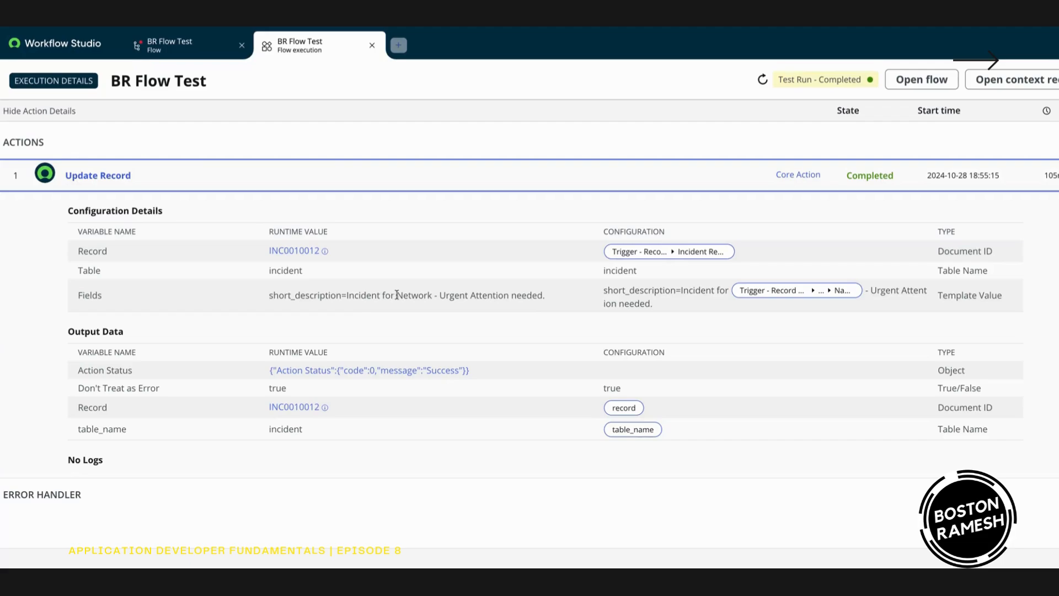
left_click_drag(397, 296, 436, 297)
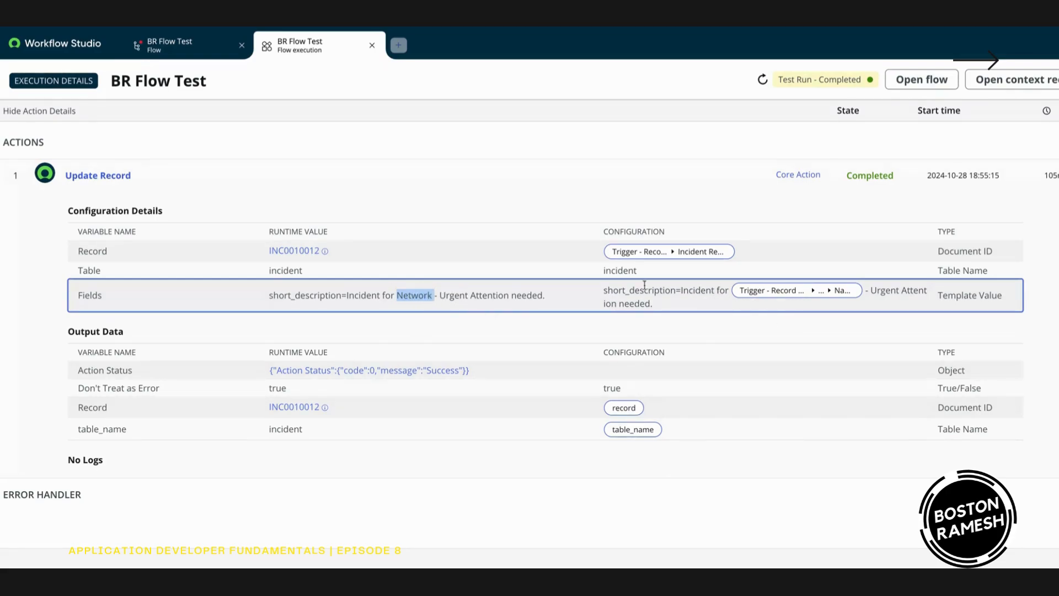
left_click_drag(440, 296, 545, 309)
left_click(491, 438)
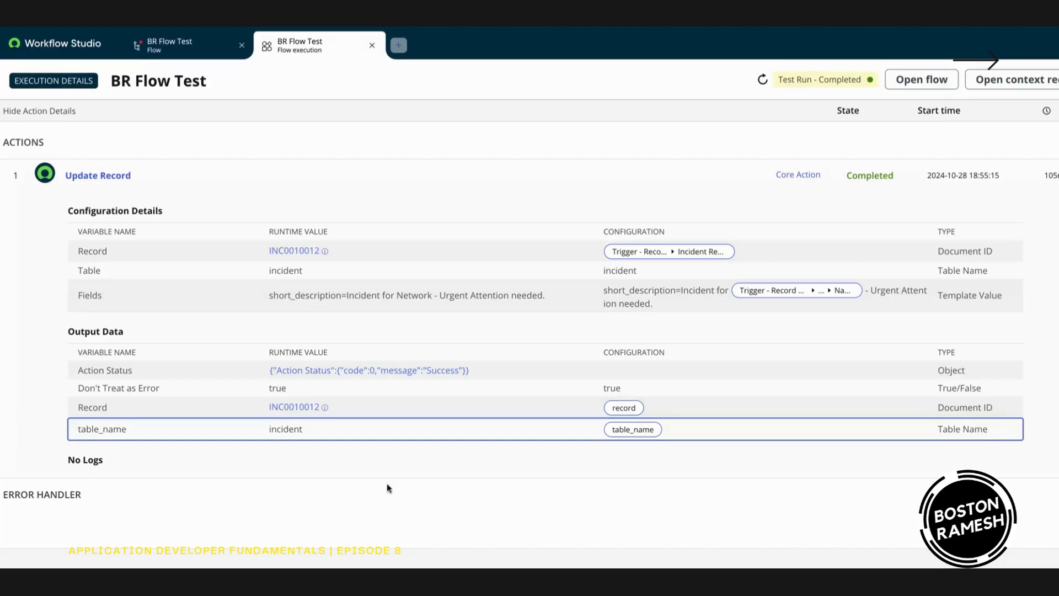
Open the updated incident record from the action's output data to check its short description, and return to the flow.
left_click(299, 409)
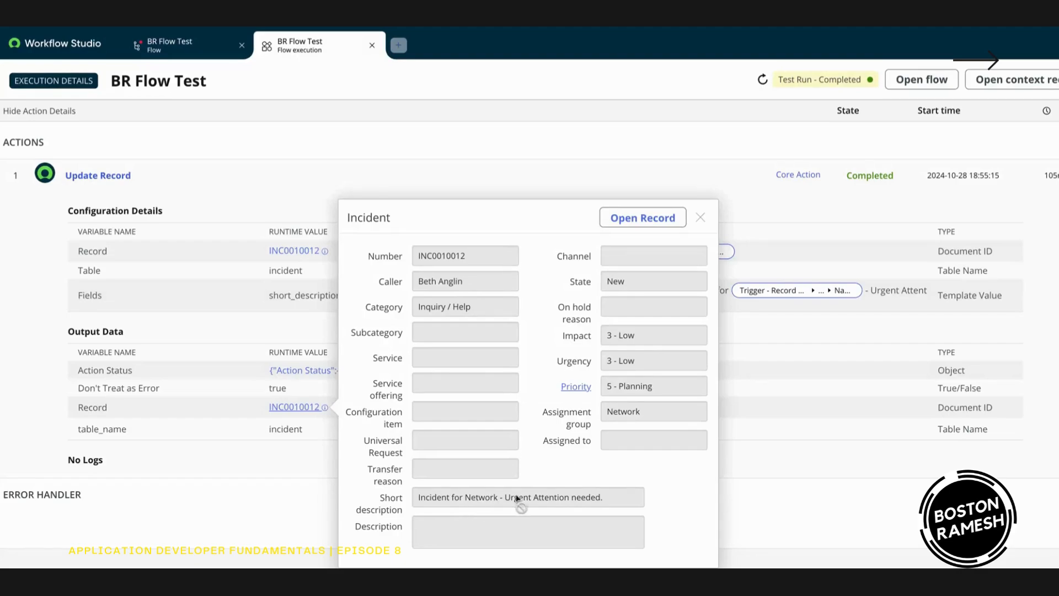
left_click(634, 221)
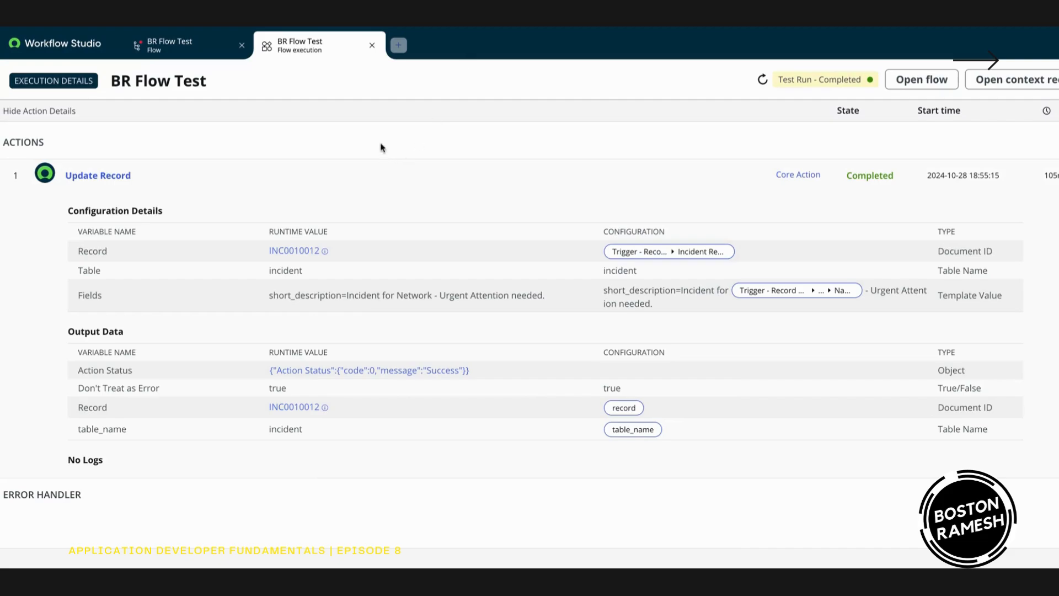
scroll(241, 197, "up", 2)
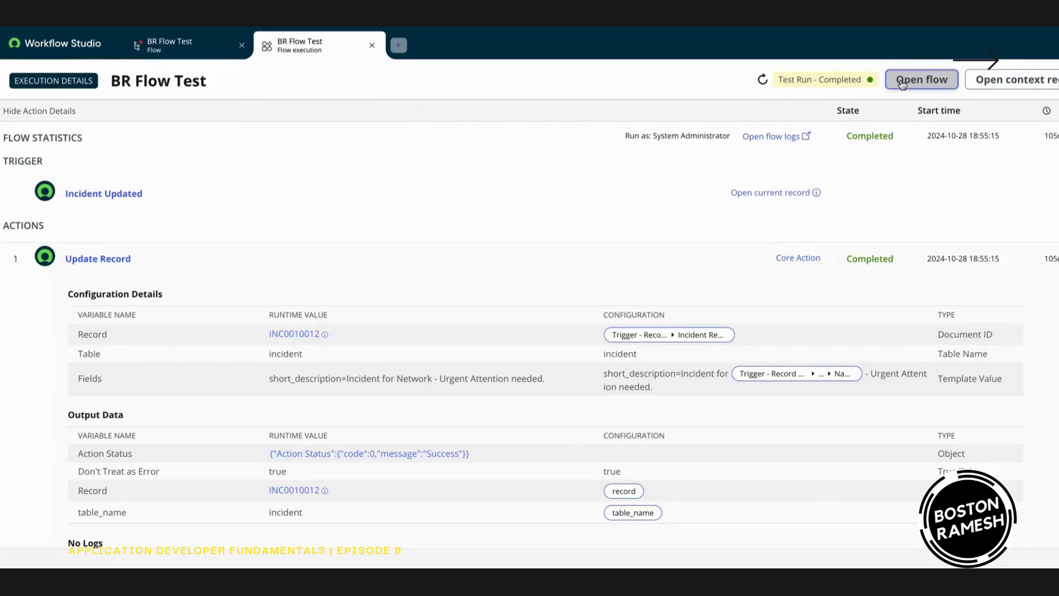
left_click(905, 83)
left_click(678, 328)
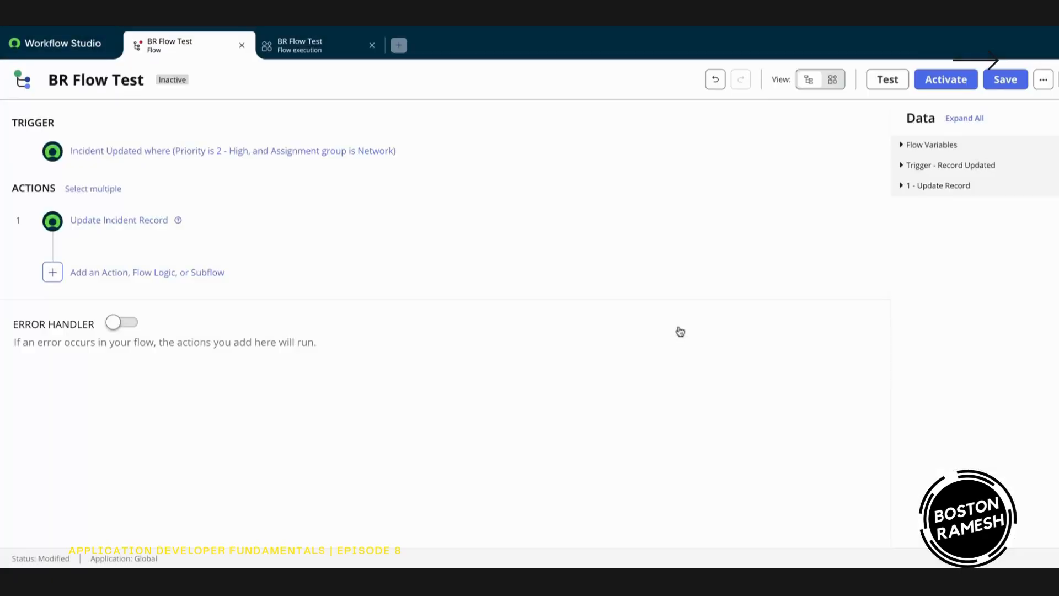